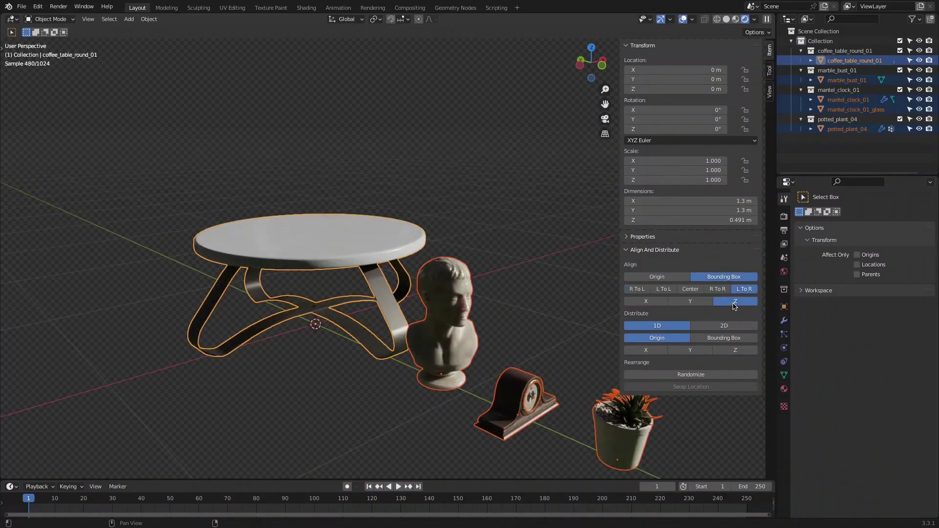
- Center-align the selected table, bust, clock and potted plant by bounding box on the Y and X axes
{"action": "middle_click_drag", "start_coordinate": [480, 274], "coordinate": [543, 289]}
{"action": "left_click", "coordinate": [692, 290]}
{"action": "left_click", "coordinate": [692, 302]}
{"action": "left_click", "coordinate": [647, 302]}
{"action": "middle_click_drag", "start_coordinate": [440, 118], "coordinate": [373, 152]}
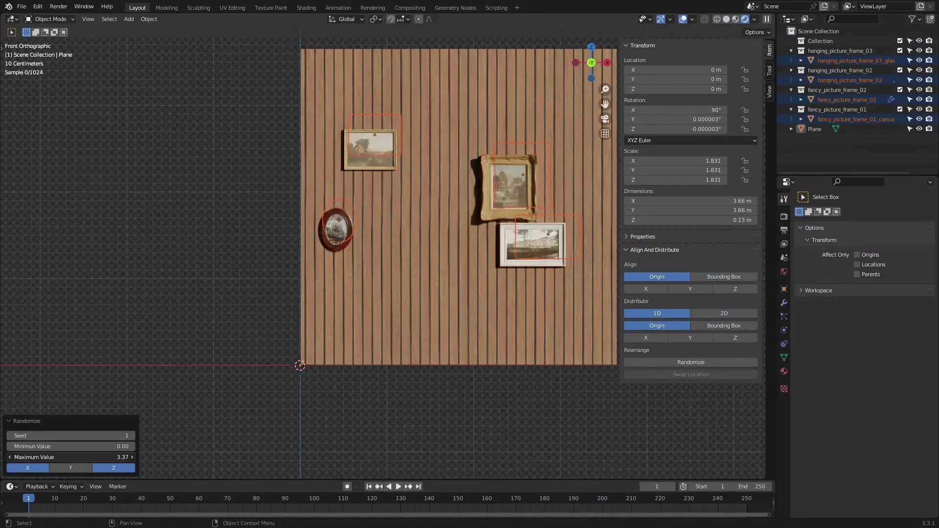
- Increase the Randomize seed by two to reshuffle the picture frames on the wooden wall
{"action": "left_click", "coordinate": [133, 436]}
{"action": "left_click", "coordinate": [133, 436]}
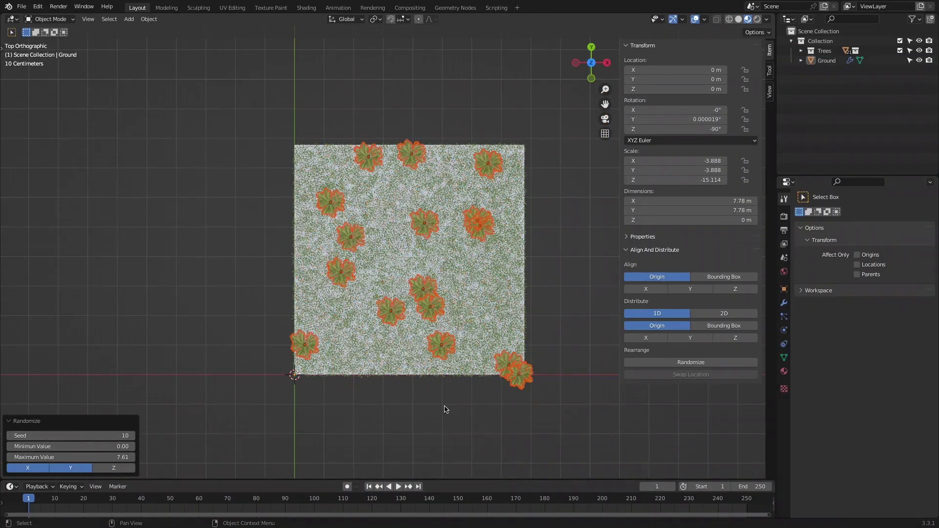
- Move one of the crowded palm trees about 0.76 m in X and 0.88 m in Y across the ground
{"action": "left_click", "coordinate": [492, 363]}
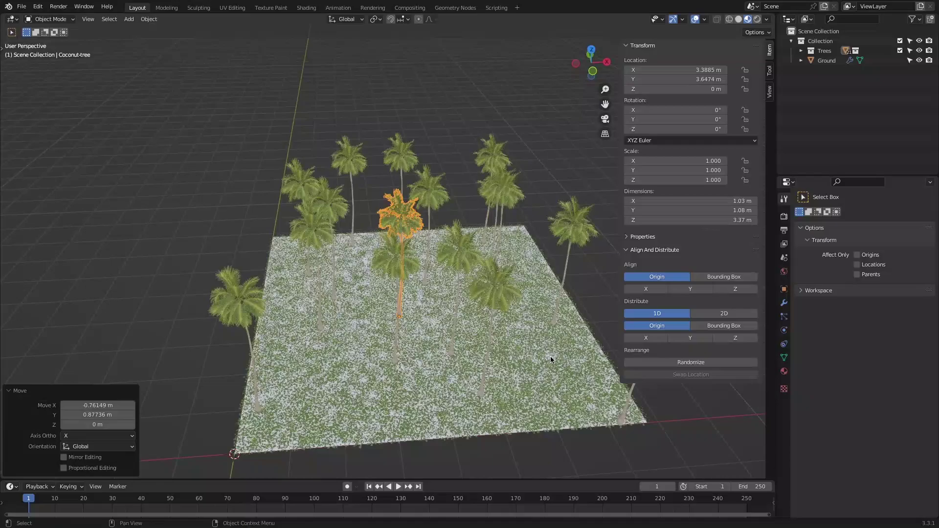
{"action": "left_click", "coordinate": [524, 342]}
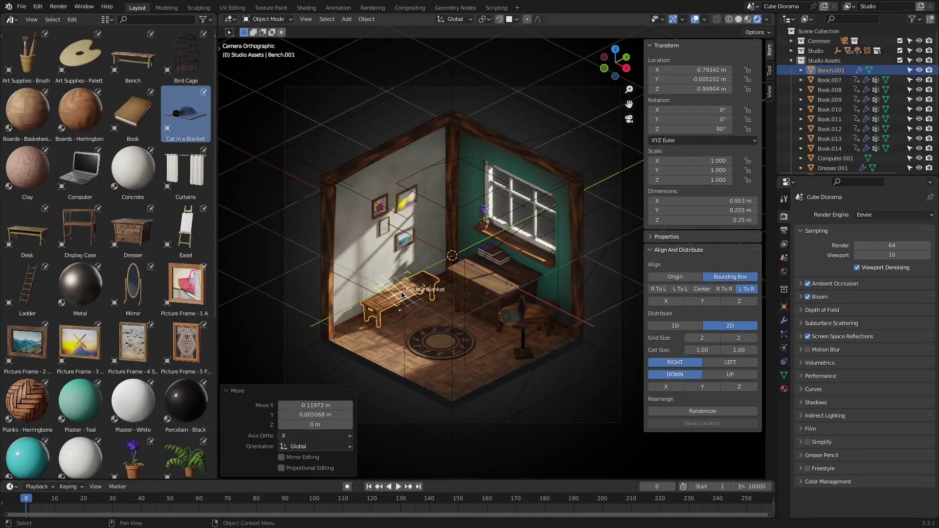
- Place the Cat in a Blanket asset on the round rug and align it to the bench by bounding box, L To R, on Z
{"action": "left_click_drag", "start_coordinate": [398, 296], "coordinate": [443, 346]}
{"action": "scroll", "coordinate": [442, 346], "scroll_direction": "up", "scroll_amount": 4}
{"action": "middle_click_drag", "start_coordinate": [353, 392], "coordinate": [450, 298], "text": "shift"}
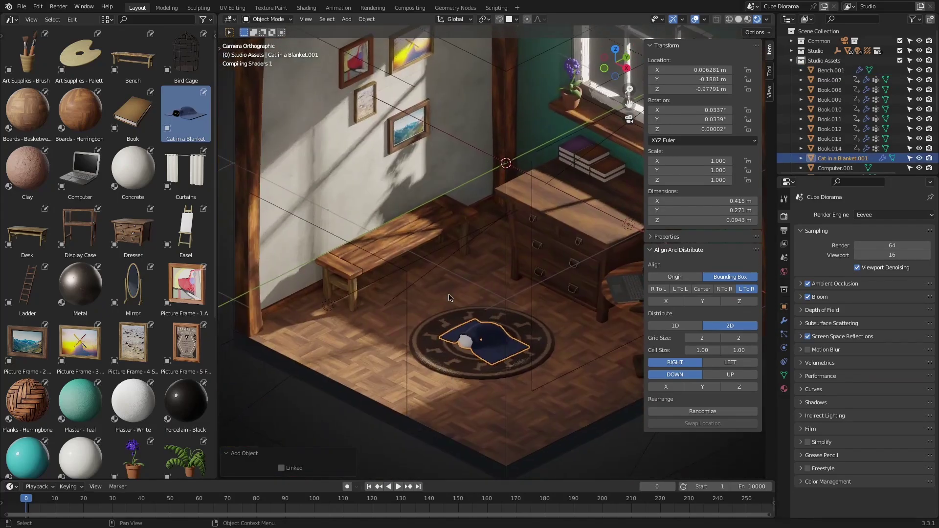
{"action": "left_click", "coordinate": [425, 226], "text": "shift"}
{"action": "left_click", "coordinate": [739, 301]}
- Move the cat horizontally onto the bench with its height locked, and rotate it about the Z axis
{"action": "left_click", "coordinate": [511, 308]}
{"action": "key", "text": "g"}
{"action": "key", "text": "shift+z"}
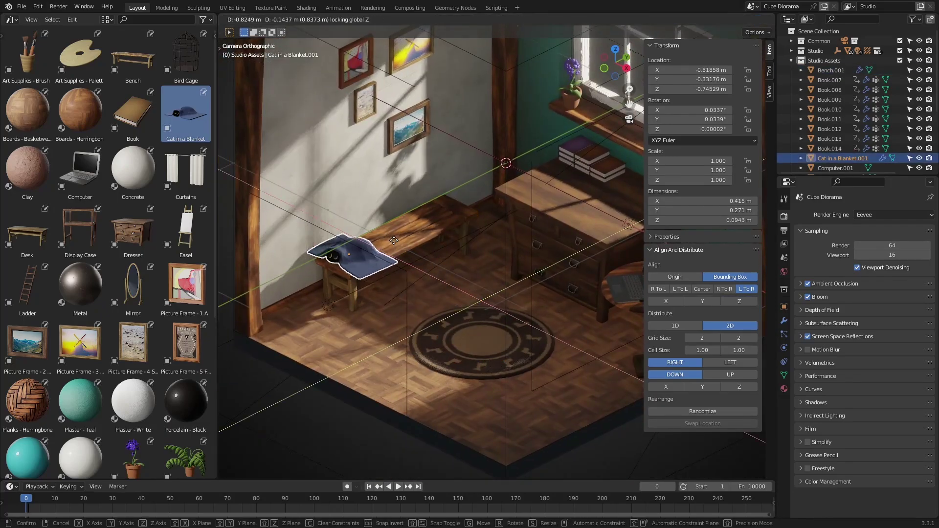
{"action": "left_click", "coordinate": [378, 263]}
{"action": "key", "text": "r"}
{"action": "key", "text": "z"}
{"action": "left_click", "coordinate": [372, 212], "text": "ctrl"}
{"action": "scroll", "coordinate": [372, 212], "scroll_direction": "down", "scroll_amount": 5}
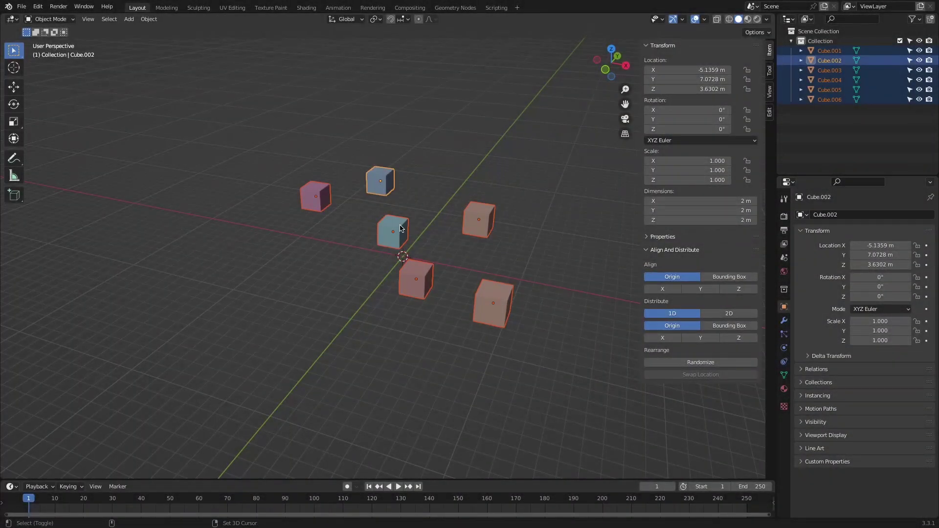
- Align the origins of the six cubes to the active teal cube on the Z axis
{"action": "middle_click_drag", "start_coordinate": [381, 211], "coordinate": [491, 212]}
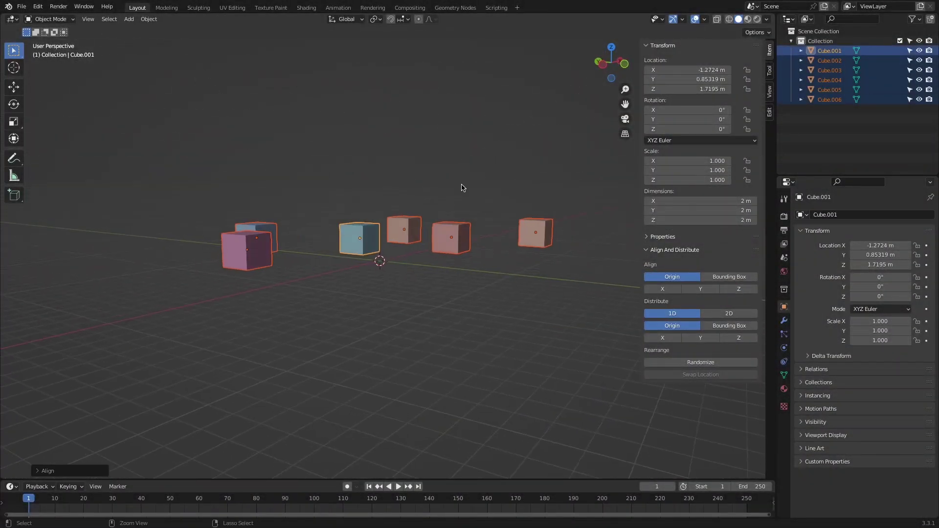
{"action": "middle_click_drag", "start_coordinate": [415, 169], "coordinate": [439, 159]}
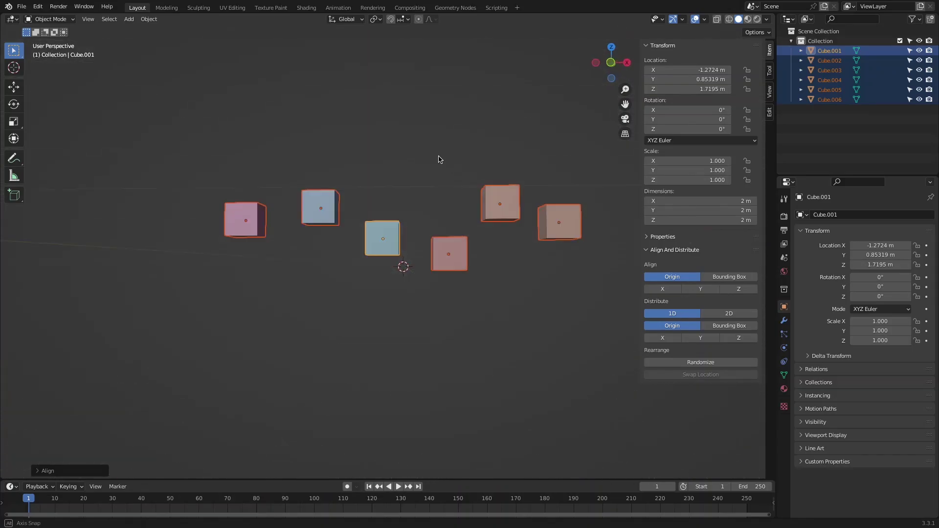
{"action": "left_click", "coordinate": [748, 294]}
{"action": "middle_click_drag", "start_coordinate": [531, 198], "coordinate": [487, 190]}
- Undo the origin-based alignments of the six cubes
{"action": "key", "text": "ctrl+z"}
{"action": "key", "text": "ctrl+z"}
{"action": "key", "text": "ctrl+z"}
{"action": "key", "text": "ctrl+z"}
{"action": "scroll", "coordinate": [487, 190], "scroll_direction": "down", "scroll_amount": 3}
- Select all six cubes with the teal one active and align them by bounding box on the Z axis
{"action": "left_click", "coordinate": [487, 190]}
{"action": "left_click", "coordinate": [720, 276]}
{"action": "key", "text": "a"}
{"action": "middle_click_drag", "start_coordinate": [431, 230], "coordinate": [460, 212]}
{"action": "left_click", "coordinate": [384, 215], "text": "shift"}
{"action": "left_click", "coordinate": [738, 301]}
- Set the bounding box alignment option to L To R and inspect the cubes in front view
{"action": "middle_click_drag", "start_coordinate": [587, 222], "coordinate": [509, 216]}
{"action": "left_click", "coordinate": [746, 289]}
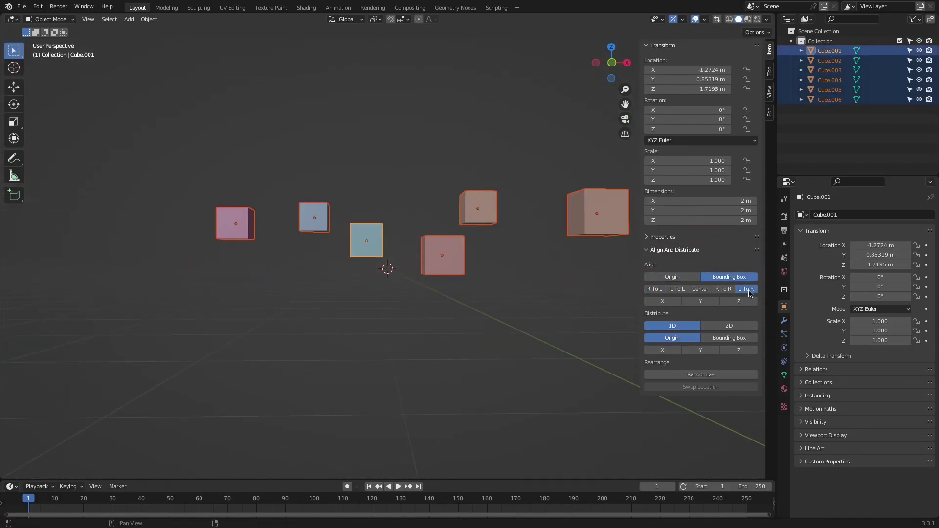
{"action": "key", "text": "KP_1"}
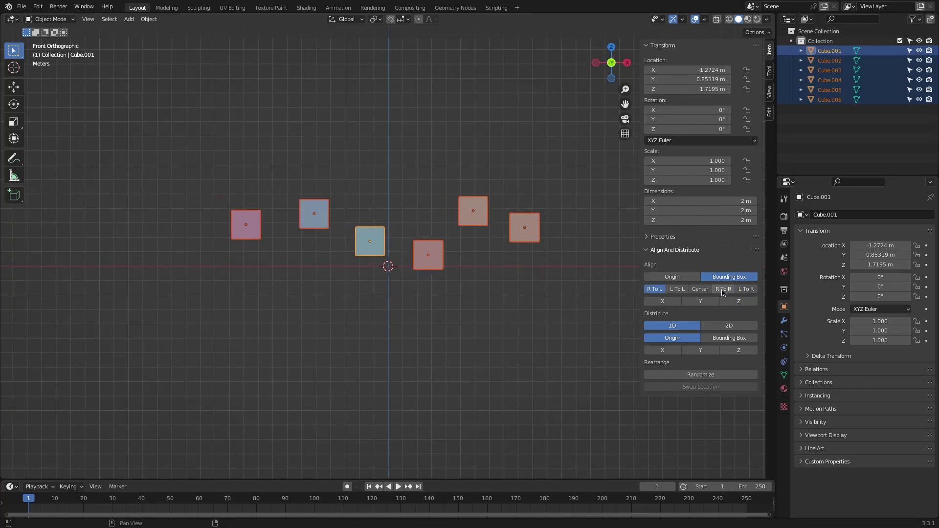
{"action": "middle_click_drag", "start_coordinate": [411, 227], "coordinate": [509, 234]}
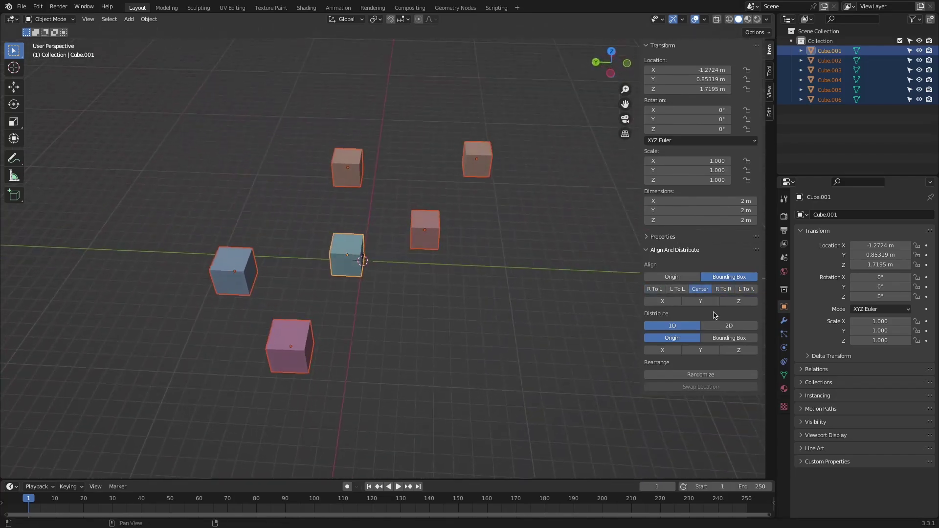
- Align the cubes by bounding box on Y with R To L, and on Y and X with L To R
{"action": "left_click", "coordinate": [655, 289]}
{"action": "left_click", "coordinate": [700, 302]}
{"action": "middle_click_drag", "start_coordinate": [584, 277], "coordinate": [514, 245]}
{"action": "left_click", "coordinate": [750, 289]}
{"action": "left_click", "coordinate": [702, 300]}
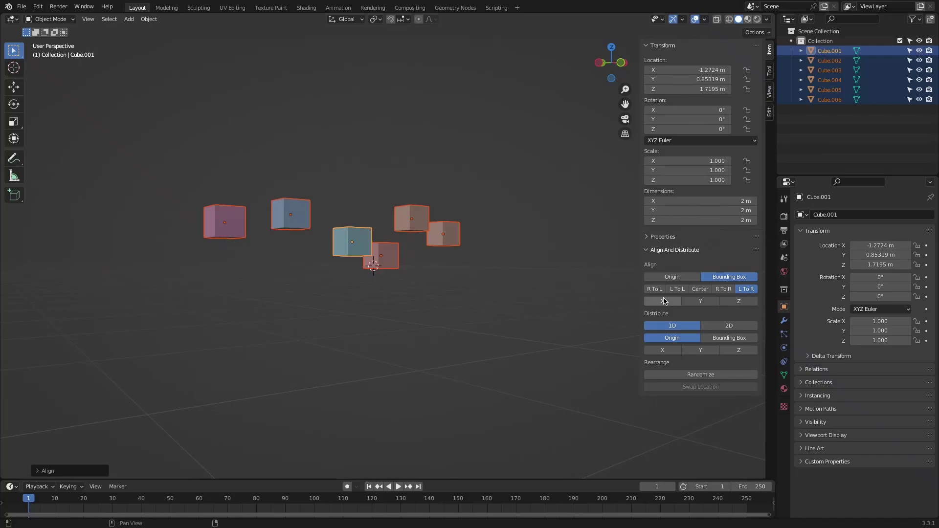
{"action": "left_click", "coordinate": [664, 299]}
- Undo the three bounding box alignments of the cubes
{"action": "middle_click_drag", "start_coordinate": [617, 296], "coordinate": [631, 319]}
{"action": "key", "text": "ctrl+z"}
{"action": "key", "text": "ctrl+z"}
{"action": "key", "text": "ctrl+z"}
{"action": "mouse_move", "coordinate": [363, 212]}
{"action": "middle_mouse_down"}
{"action": "mouse_move", "coordinate": [424, 218]}
{"action": "mouse_move", "coordinate": [373, 204]}
{"action": "middle_mouse_up"}
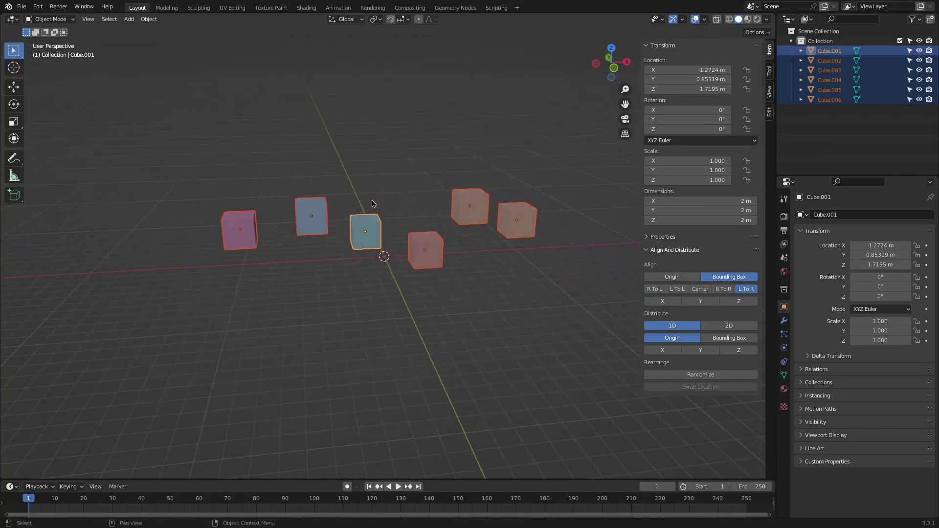
- Set the alignment reference to Origin and select all six cubes
{"action": "left_click", "coordinate": [672, 277]}
{"action": "scroll", "coordinate": [444, 260], "scroll_direction": "up", "scroll_amount": 1}
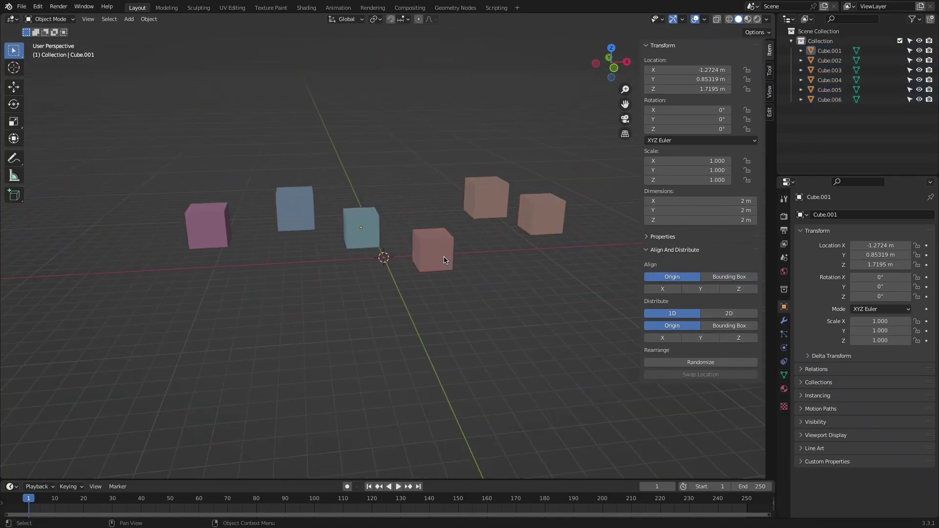
{"action": "key", "text": "a"}
{"action": "middle_click_drag", "start_coordinate": [411, 252], "coordinate": [433, 248]}
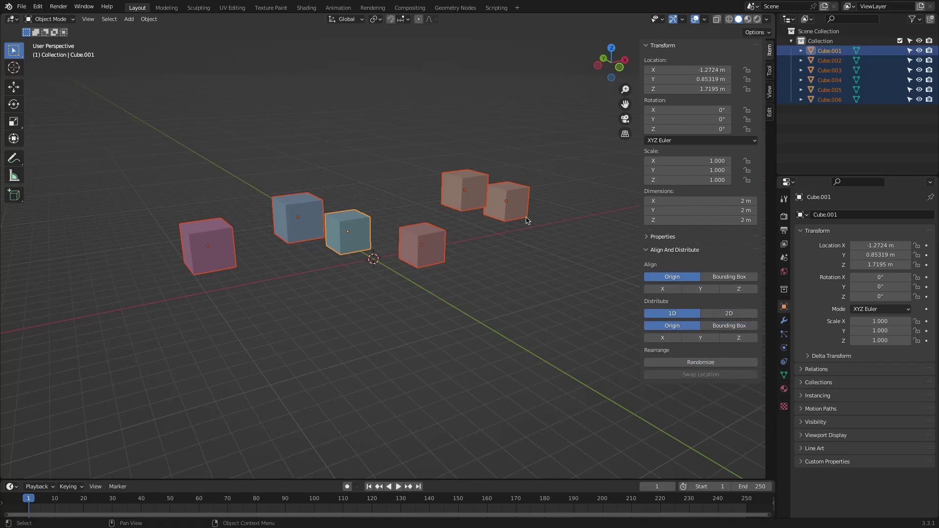
- Move the magenta cube outward along X to about -15.41 m and distribute all cubes by origin along X
{"action": "middle_click_drag", "start_coordinate": [527, 220], "coordinate": [352, 231]}
{"action": "left_click_drag", "start_coordinate": [191, 211], "coordinate": [76, 211]}
{"action": "key", "text": "a"}
{"action": "left_click", "coordinate": [662, 338]}
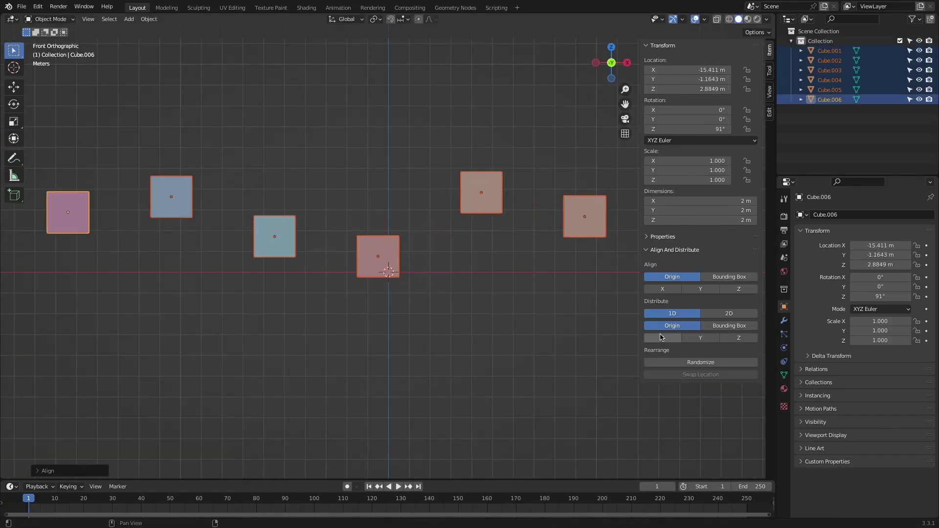
- Undo the X distribution and distribute the cubes by origin along the Y axis
{"action": "key", "text": "ctrl+z"}
{"action": "middle_click_drag", "start_coordinate": [374, 188], "coordinate": [472, 249]}
{"action": "left_click", "coordinate": [701, 339]}
{"action": "middle_click_drag", "start_coordinate": [499, 210], "coordinate": [419, 165]}
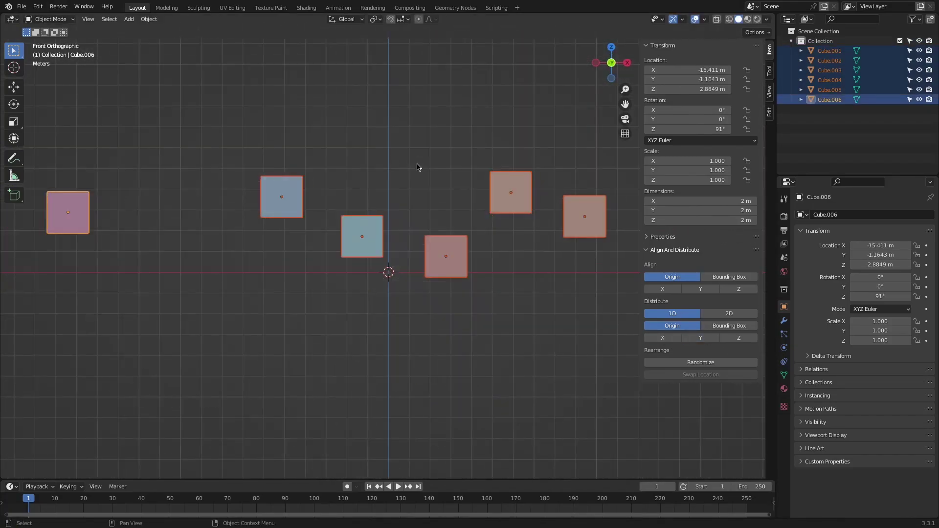
- Move one of the brown cubes vertically along Z, reselect all cubes, and undo the recent changes
{"action": "scroll", "coordinate": [420, 166], "scroll_direction": "down", "scroll_amount": 2}
{"action": "middle_click_drag", "start_coordinate": [394, 273], "coordinate": [440, 255]}
{"action": "left_click", "coordinate": [461, 211]}
{"action": "key", "text": "g"}
{"action": "key", "text": "z"}
{"action": "left_click", "coordinate": [403, 204]}
{"action": "key", "text": "a"}
{"action": "middle_click_drag", "start_coordinate": [406, 186], "coordinate": [409, 166]}
{"action": "key", "text": "ctrl+z"}
{"action": "key", "text": "ctrl+z"}
- Try distributing all cubes along X by bounding box with the Equal Gap option
{"action": "left_click", "coordinate": [719, 338]}
{"action": "key", "text": "a"}
{"action": "left_click", "coordinate": [669, 351]}
{"action": "key", "text": "ctrl+z"}
- Move the magenta cube along X and distribute all cubes by bounding box along X
{"action": "left_click", "coordinate": [171, 225]}
{"action": "key", "text": "g"}
{"action": "key", "text": "x"}
{"action": "key", "text": "a"}
{"action": "left_click", "coordinate": [673, 350]}
- Undo the magenta cube's move and the X distribution, and align all cubes on the Z axis
{"action": "key", "text": "ctrl+z"}
{"action": "key", "text": "ctrl+z"}
{"action": "key", "text": "ctrl+z"}
{"action": "key", "text": "a"}
{"action": "left_click", "coordinate": [738, 289]}
- Move a middle cube upward along Z and distribute all cubes by bounding box along the Z axis
{"action": "left_click", "coordinate": [430, 215]}
{"action": "key", "text": "g"}
{"action": "key", "text": "z"}
{"action": "left_click", "coordinate": [430, 189]}
{"action": "key", "text": "a"}
{"action": "left_click", "coordinate": [737, 351]}
- Align the cubes' origins on Y and undo the recent alignments, moves and distributions
{"action": "left_click", "coordinate": [701, 289]}
{"action": "key", "text": "ctrl+z"}
{"action": "key", "text": "ctrl+z"}
{"action": "key", "text": "ctrl+z"}
{"action": "key", "text": "ctrl+z"}
{"action": "key", "text": "ctrl+z"}
{"action": "key", "text": "ctrl+z"}
{"action": "key", "text": "ctrl+z"}
- Check the 2D distribution options, return the distribution to 1D, and select all cubes
{"action": "left_click", "coordinate": [729, 314]}
{"action": "left_click", "coordinate": [672, 314]}
{"action": "key", "text": "a"}
{"action": "middle_click_drag", "start_coordinate": [519, 274], "coordinate": [477, 242]}
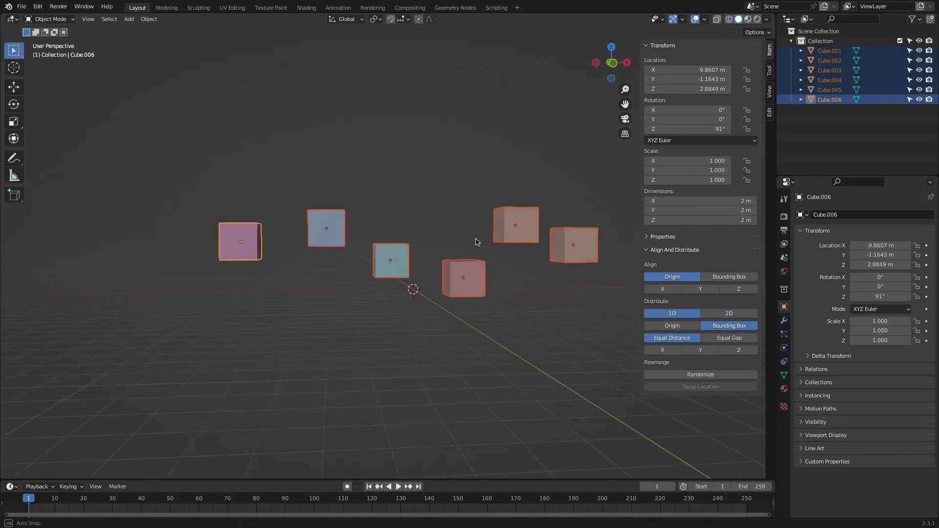
- Reposition individual cubes vertically along Z in front view
{"action": "key", "text": "KP_1"}
{"action": "left_click", "coordinate": [335, 241]}
{"action": "key", "text": "g"}
{"action": "key", "text": "z"}
{"action": "left_click", "coordinate": [382, 262]}
{"action": "left_click", "coordinate": [428, 270]}
{"action": "left_click", "coordinate": [474, 233]}
{"action": "left_click", "coordinate": [520, 256]}
{"action": "middle_click_drag", "start_coordinate": [404, 41], "coordinate": [414, 177], "text": "shift"}
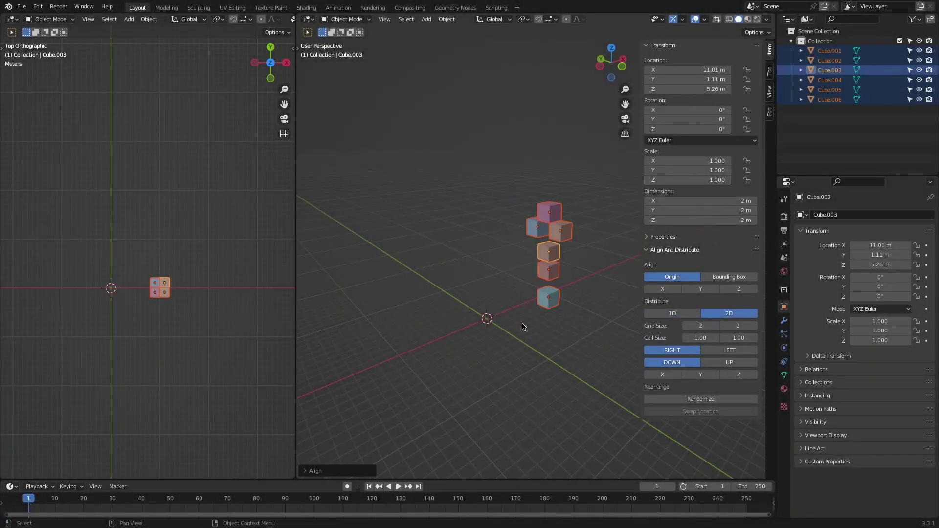
- Expand the settings of the last Align operation
{"action": "left_click", "coordinate": [315, 471]}
{"action": "scroll", "coordinate": [131, 249], "scroll_direction": "up", "scroll_amount": 2}
{"action": "middle_click_drag", "start_coordinate": [172, 304], "coordinate": [144, 268], "text": "shift"}
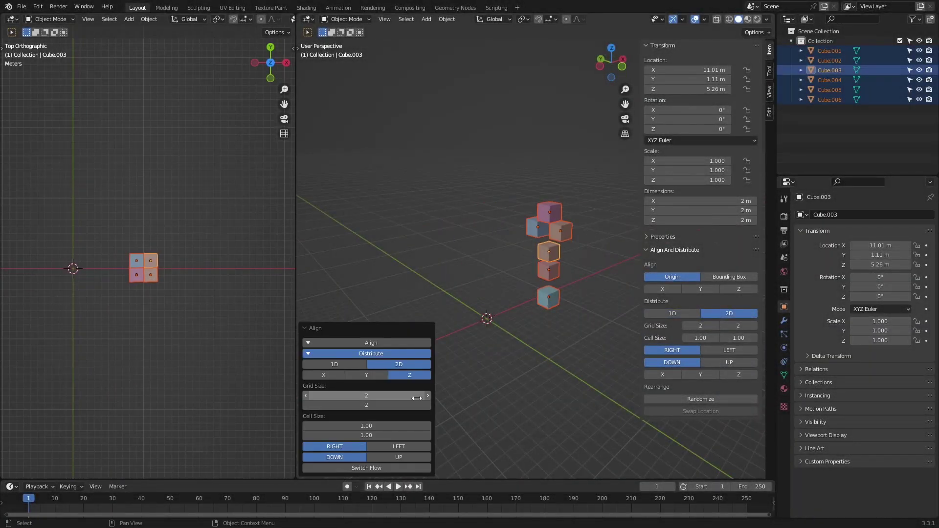
- Duplicate the six cubes and distribute all twelve in a 2D grid on the Z axis
{"action": "key", "text": "a"}
{"action": "key", "text": "shift+d"}
{"action": "left_click", "coordinate": [535, 283]}
{"action": "key", "text": "a"}
{"action": "left_click", "coordinate": [741, 376]}
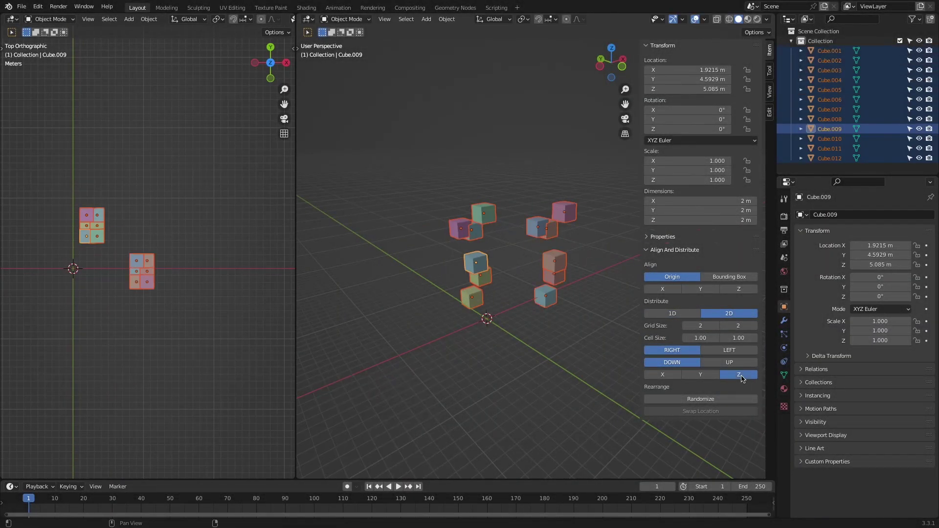
- Adjust the Z-axis grid's first size value around 8 and set the cell size to 2.56 by 2.65
{"action": "left_click", "coordinate": [429, 396]}
{"action": "left_click", "coordinate": [428, 396]}
{"action": "left_click", "coordinate": [429, 396]}
{"action": "left_click_drag", "start_coordinate": [352, 424], "coordinate": [366, 435]}
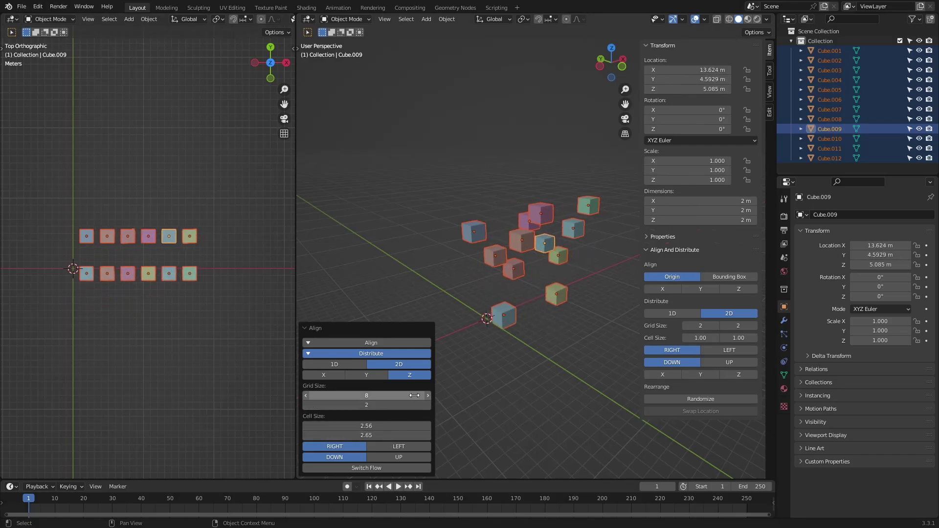
{"action": "left_click", "coordinate": [307, 395]}
- Arrange the cubes in a 2D grid on the Y axis with grid size 6 by 4 and cell size 2.59 by 2.11
{"action": "middle_click_drag", "start_coordinate": [196, 293], "coordinate": [213, 257]}
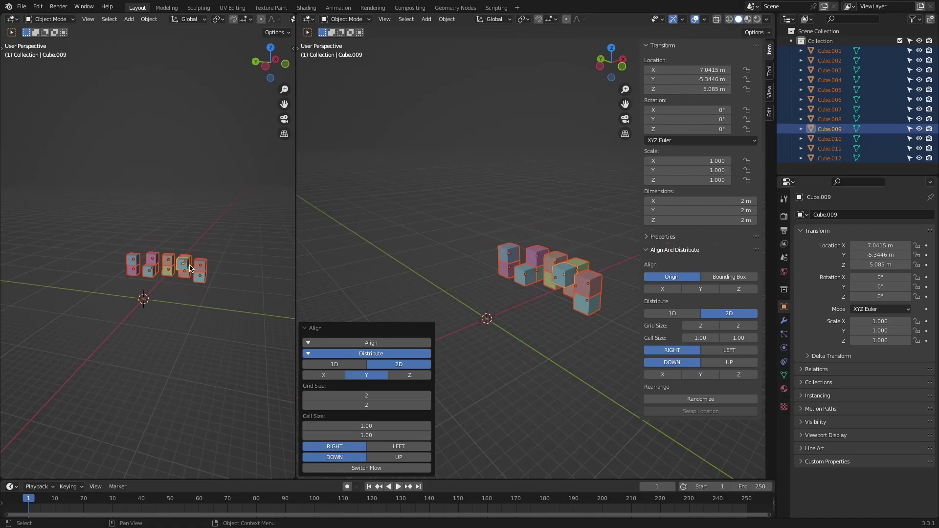
{"action": "left_click_drag", "start_coordinate": [366, 395], "coordinate": [386, 396]}
{"action": "left_click_drag", "start_coordinate": [366, 405], "coordinate": [386, 406]}
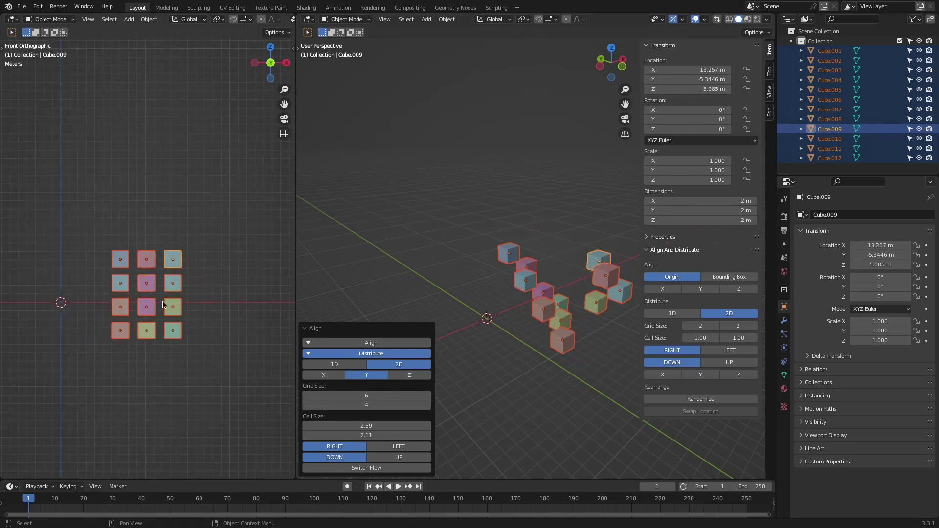
{"action": "middle_click_drag", "start_coordinate": [168, 306], "coordinate": [214, 295]}
- Randomize the twelve cubes' locations on X and Y with a minimum of 0.12 and a maximum of 15.25
{"action": "middle_click_drag", "start_coordinate": [494, 355], "coordinate": [495, 358]}
{"action": "left_click", "coordinate": [706, 399]}
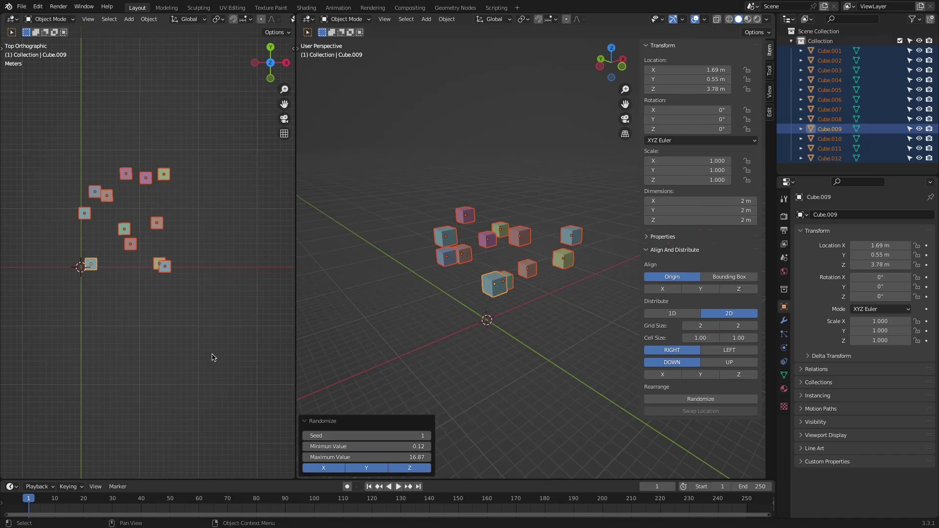
{"action": "left_click_drag", "start_coordinate": [367, 458], "coordinate": [384, 457]}
{"action": "middle_click_drag", "start_coordinate": [379, 408], "coordinate": [399, 386]}
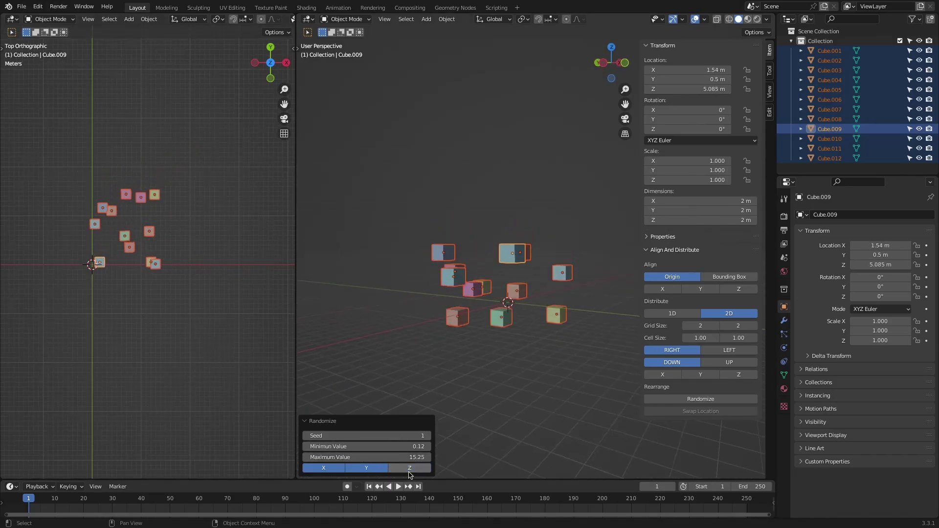
- Clear the selection and select the yellow-green cube together with the reddish cube beside it
{"action": "left_click", "coordinate": [531, 266]}
{"action": "middle_click_drag", "start_coordinate": [531, 265], "coordinate": [519, 280]}
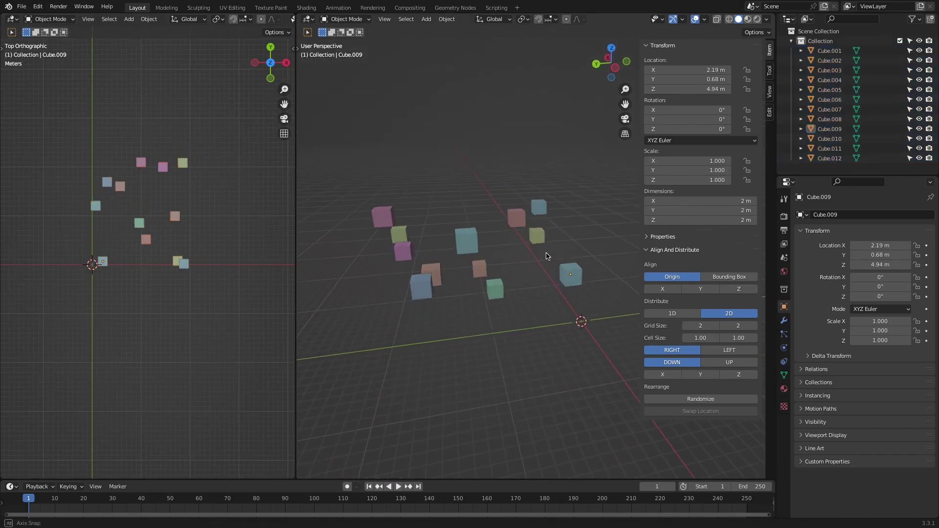
{"action": "left_click", "coordinate": [537, 237]}
{"action": "left_click", "coordinate": [517, 218], "text": "shift"}
{"action": "key", "text": "KP_Decimal"}
{"action": "scroll", "coordinate": [512, 317], "scroll_direction": "down", "scroll_amount": 5}
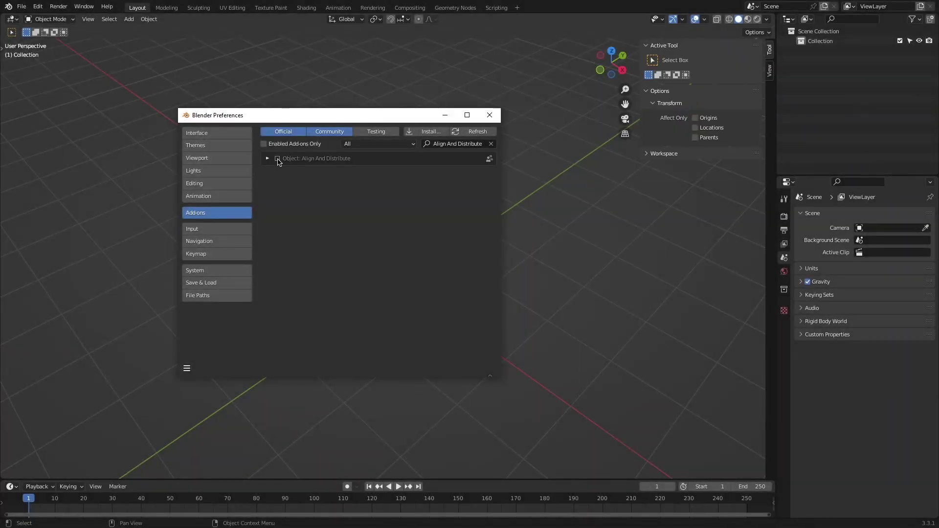
- Enable the Align And Distribute add-on and close the preferences
{"action": "left_click", "coordinate": [277, 159]}
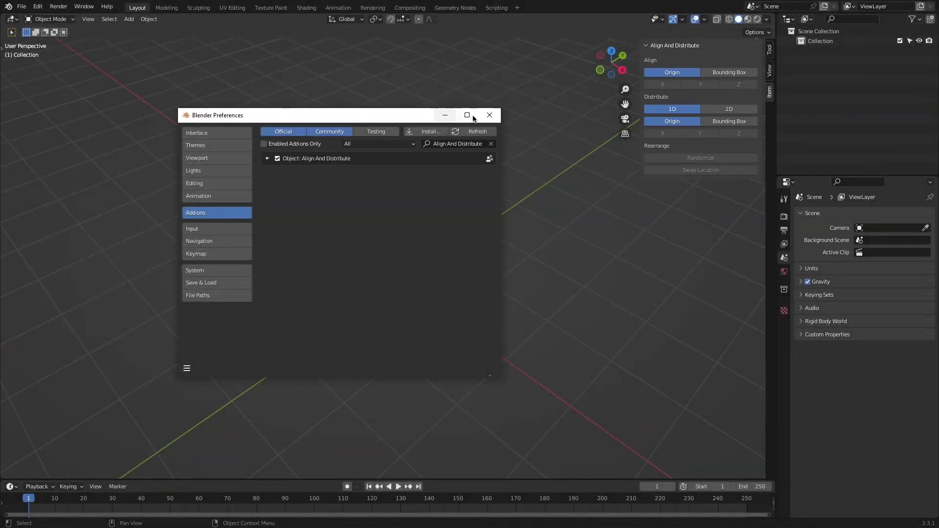
{"action": "left_click", "coordinate": [490, 115]}
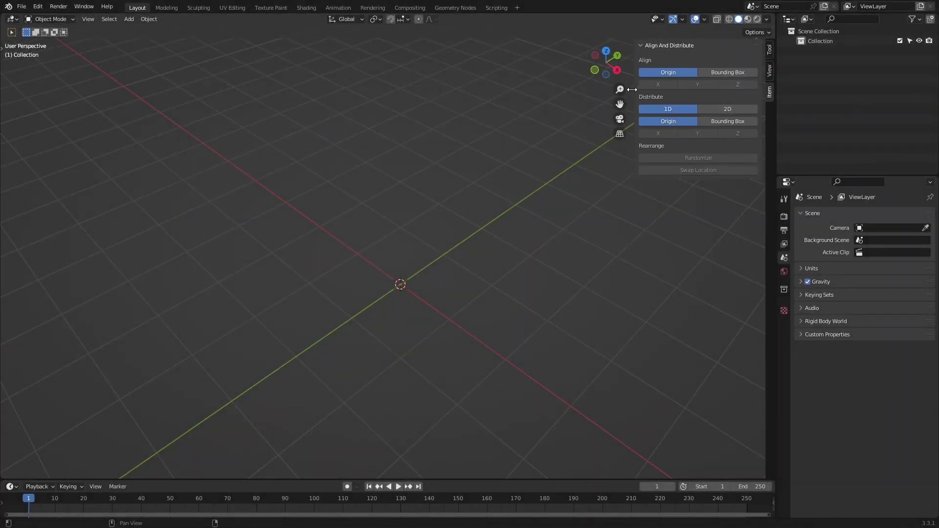
- Widen the sidebar, keep the alignment reference on Origin and set the distribution to 2D
{"action": "left_click_drag", "start_coordinate": [632, 89], "coordinate": [618, 90]}
{"action": "left_click", "coordinate": [731, 73]}
{"action": "left_click", "coordinate": [668, 73]}
{"action": "left_click", "coordinate": [714, 109]}
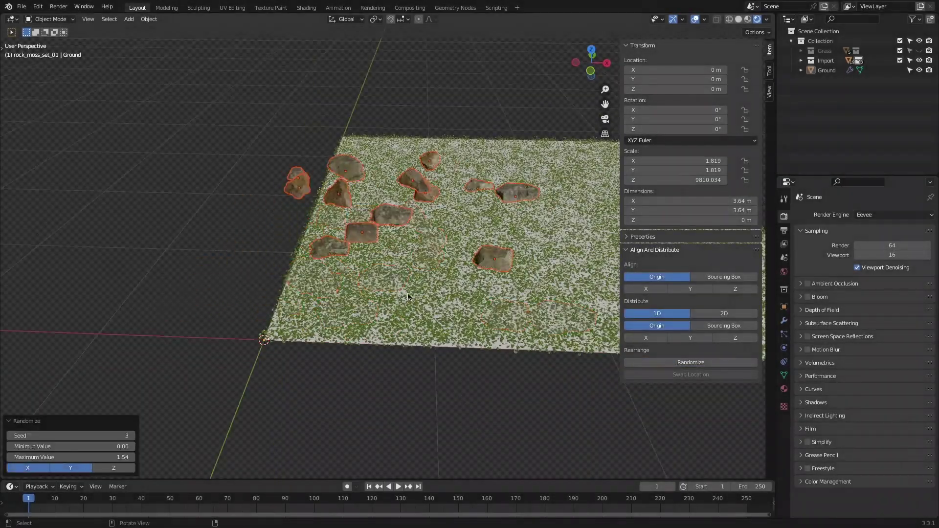
{"action": "key", "text": "KP_7"}
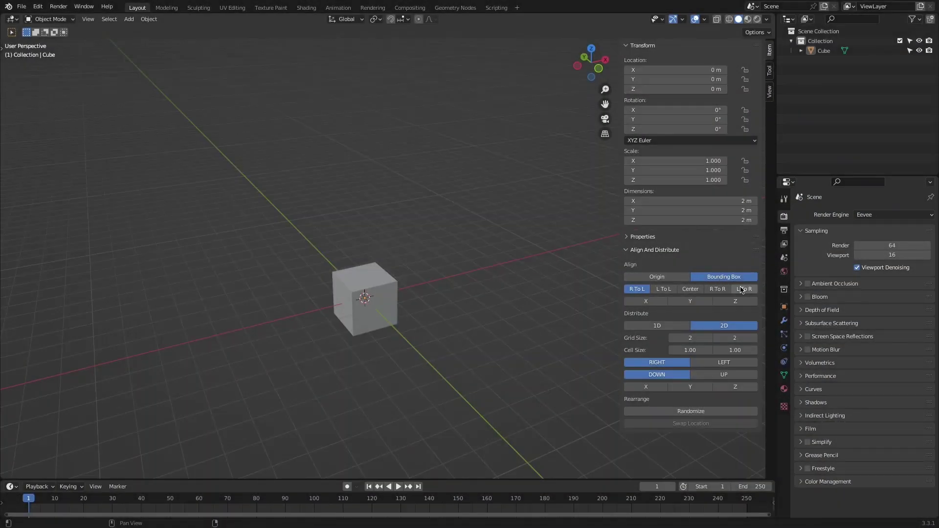
- Insert keyframes on the Align reference mode and on its bounding box side option
{"action": "right_click", "coordinate": [734, 278]}
{"action": "left_click", "coordinate": [734, 278]}
{"action": "right_click", "coordinate": [742, 290]}
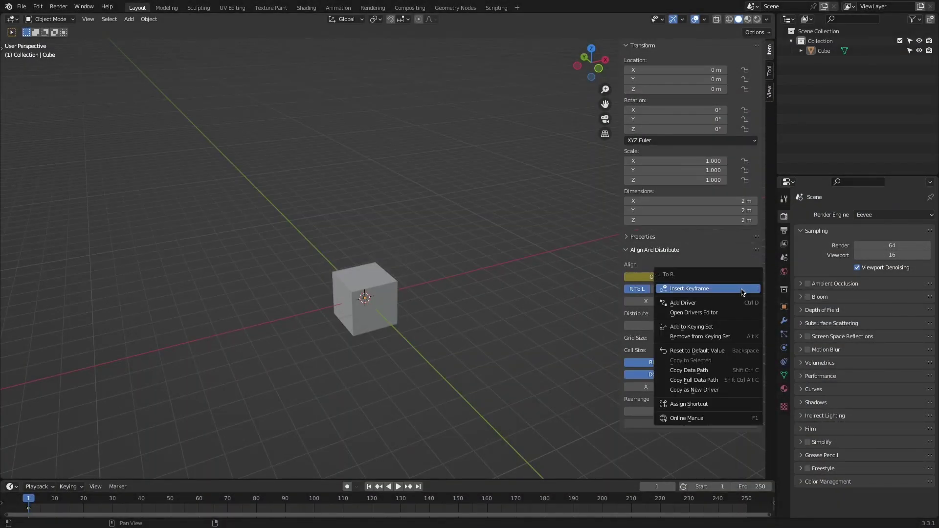
{"action": "left_click", "coordinate": [742, 290]}
- Insert keyframes on the distribution mode, Grid Size, Cell Size, RIGHT/LEFT and DOWN/UP options
{"action": "right_click", "coordinate": [731, 328]}
{"action": "left_click", "coordinate": [733, 327]}
{"action": "right_click", "coordinate": [735, 339]}
{"action": "left_click", "coordinate": [735, 338]}
{"action": "right_click", "coordinate": [735, 350]}
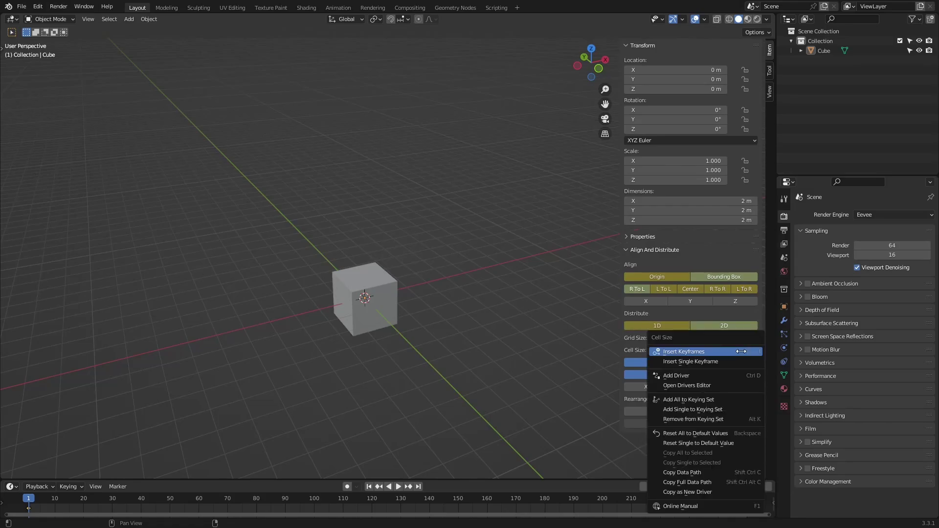
{"action": "left_click", "coordinate": [734, 350]}
{"action": "right_click", "coordinate": [737, 362]}
{"action": "left_click", "coordinate": [738, 363]}
{"action": "right_click", "coordinate": [738, 374]}
{"action": "left_click", "coordinate": [739, 375]}
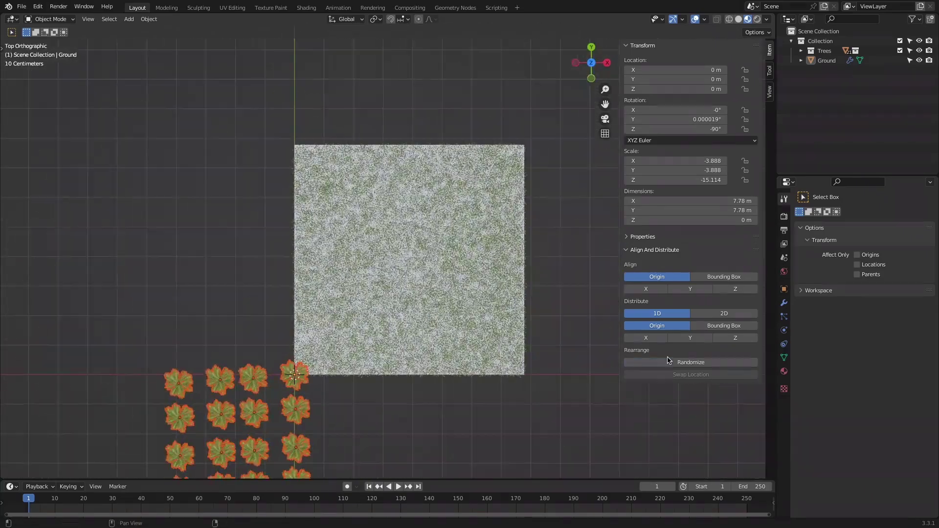
- Randomize the selected trees' locations over the ground, adjusting the X axis option, the maximum value and the seed
{"action": "left_click", "coordinate": [691, 362]}
{"action": "left_click", "coordinate": [36, 468]}
{"action": "mouse_move", "coordinate": [70, 458]}
{"action": "left_mouse_down"}
{"action": "mouse_move", "coordinate": [48, 458]}
{"action": "mouse_move", "coordinate": [64, 458]}
{"action": "left_mouse_up"}
{"action": "left_click", "coordinate": [130, 436]}
{"action": "left_click", "coordinate": [131, 436]}
{"action": "left_click", "coordinate": [130, 436]}
{"action": "left_click", "coordinate": [131, 436]}
{"action": "left_click", "coordinate": [131, 436]}
- Move two individual trees to new spots on the ground
{"action": "left_click", "coordinate": [498, 366]}
{"action": "key", "text": "g"}
{"action": "left_click", "coordinate": [495, 288]}
{"action": "left_click", "coordinate": [419, 293]}
{"action": "key", "text": "g"}
{"action": "left_click", "coordinate": [415, 274]}
{"action": "middle_click_drag", "start_coordinate": [415, 274], "coordinate": [417, 211]}
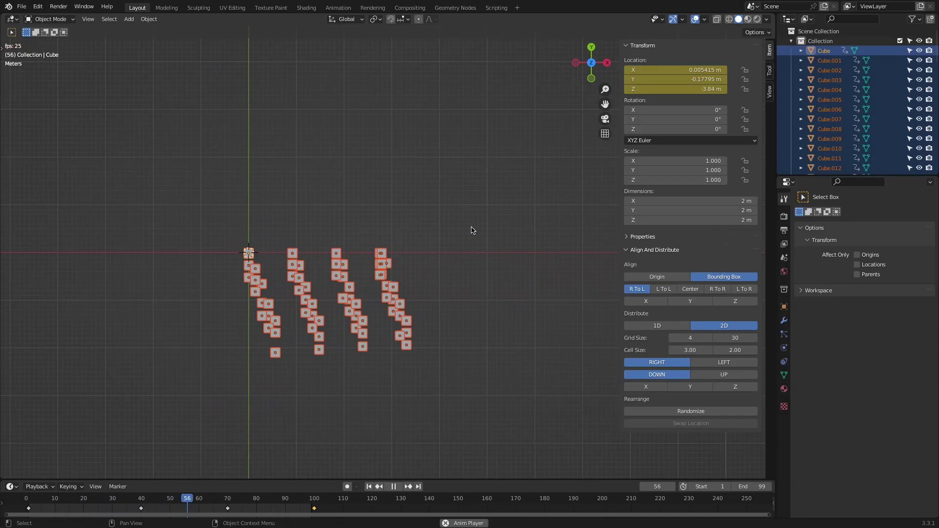
{"action": "middle_click_drag", "start_coordinate": [459, 245], "coordinate": [463, 203]}
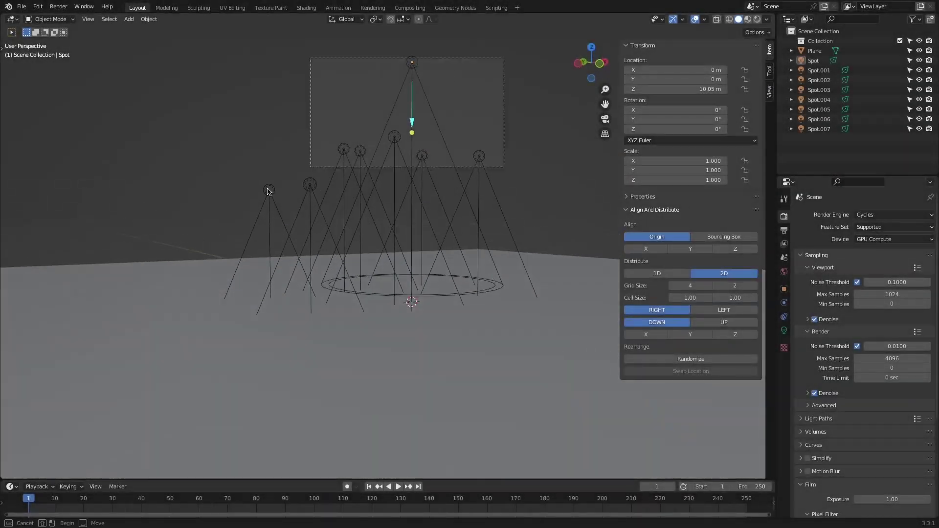
- Switch to rendered shading and distribute the spot lights in 2D on Z with a cell size of 5.20 by 4.03
{"action": "left_click", "coordinate": [757, 20]}
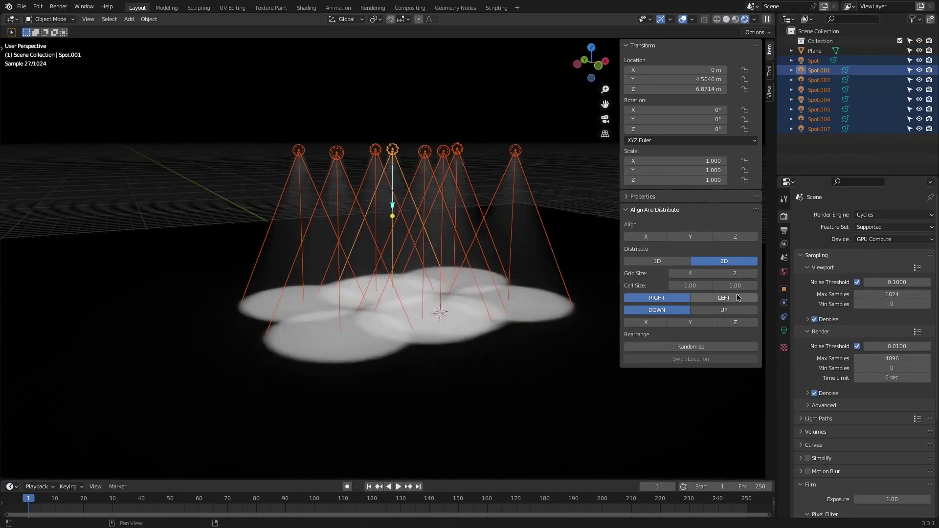
{"action": "left_click", "coordinate": [736, 322]}
{"action": "left_click_drag", "start_coordinate": [70, 426], "coordinate": [90, 426]}
{"action": "middle_click_drag", "start_coordinate": [362, 230], "coordinate": [383, 316]}
{"action": "left_click_drag", "start_coordinate": [70, 426], "coordinate": [100, 436]}
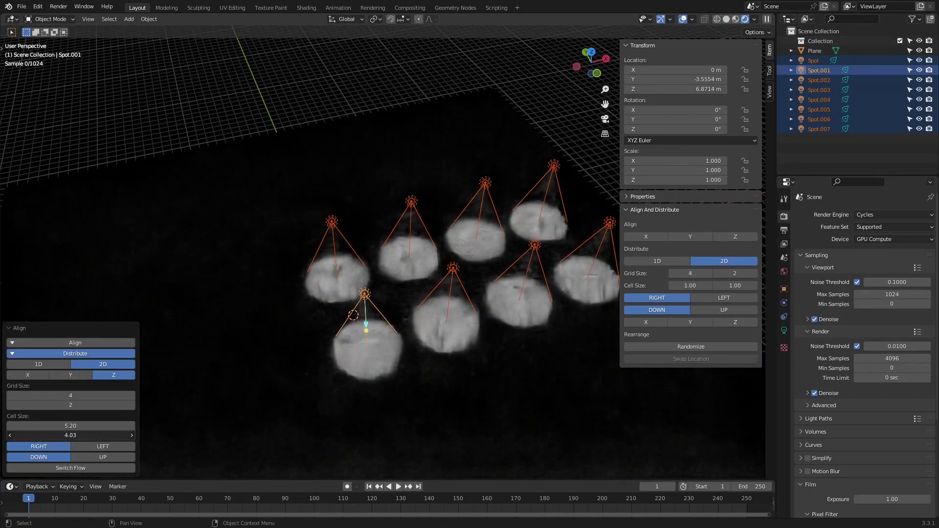
{"action": "middle_click_drag", "start_coordinate": [353, 210], "coordinate": [353, 171]}
- Select the table props and align them by Bounding Box with L To R on Z and Center on Y
{"action": "left_click_drag", "start_coordinate": [582, 274], "coordinate": [332, 376]}
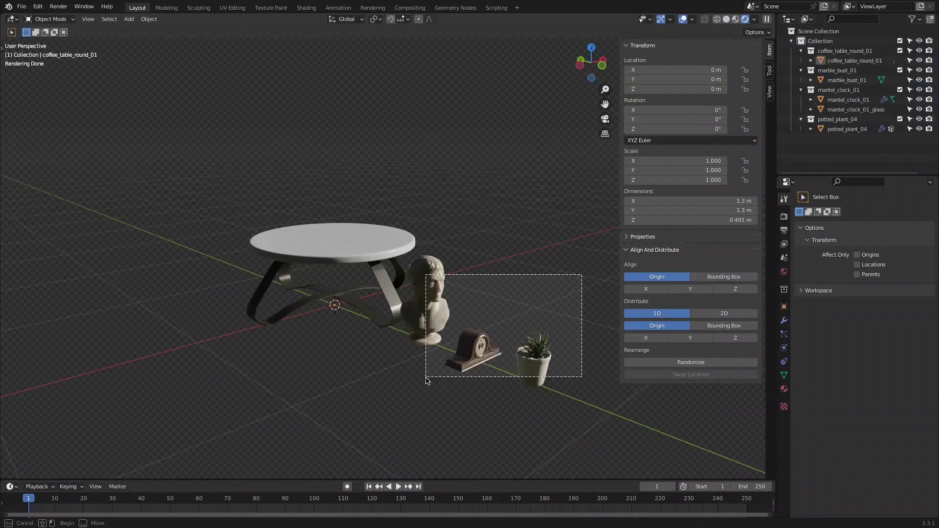
{"action": "left_click", "coordinate": [725, 278]}
{"action": "left_click", "coordinate": [744, 289]}
{"action": "left_click", "coordinate": [735, 302]}
{"action": "middle_click_drag", "start_coordinate": [440, 225], "coordinate": [452, 250]}
{"action": "left_click", "coordinate": [691, 289]}
{"action": "left_click", "coordinate": [705, 302]}
{"action": "middle_click_drag", "start_coordinate": [386, 142], "coordinate": [372, 168]}
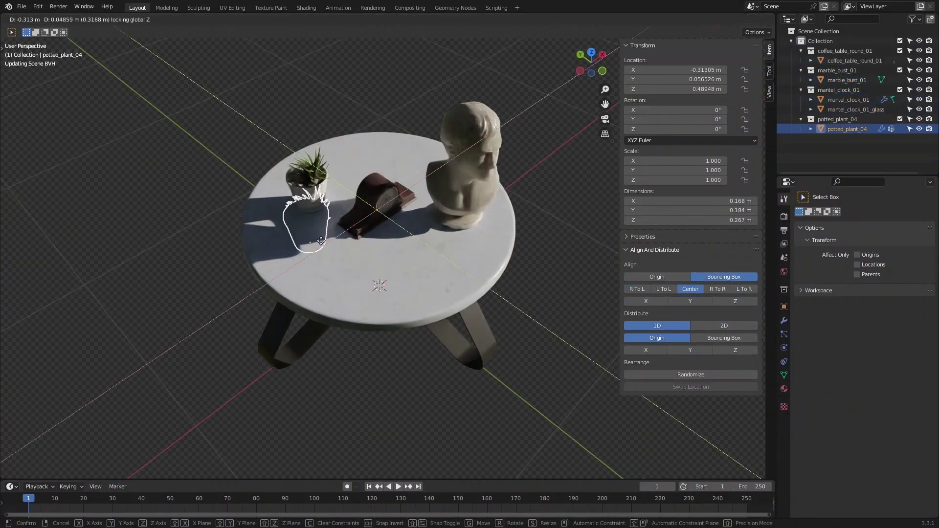
- Select the mantel clock on the tabletop
{"action": "left_click", "coordinate": [376, 210]}
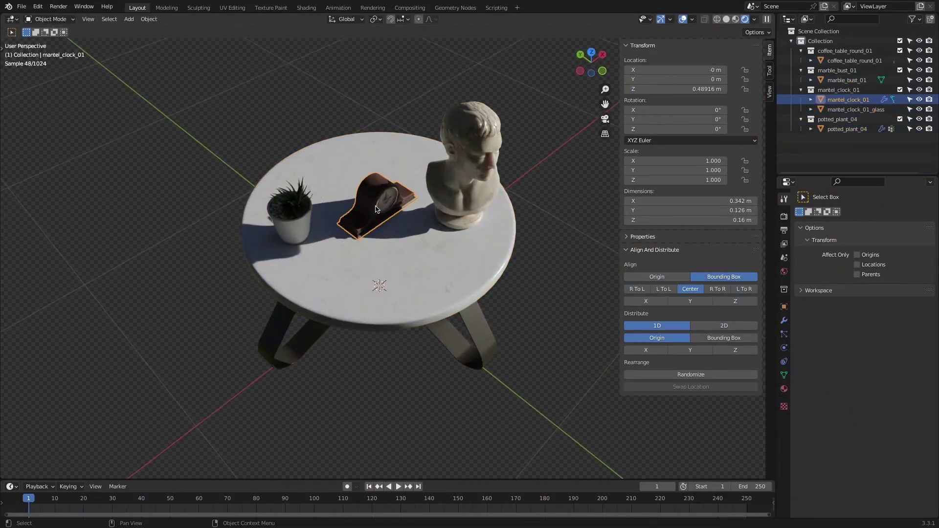
{"action": "scroll", "coordinate": [376, 210], "scroll_direction": "down", "scroll_amount": 3}
{"action": "middle_click_drag", "start_coordinate": [376, 209], "coordinate": [352, 186]}
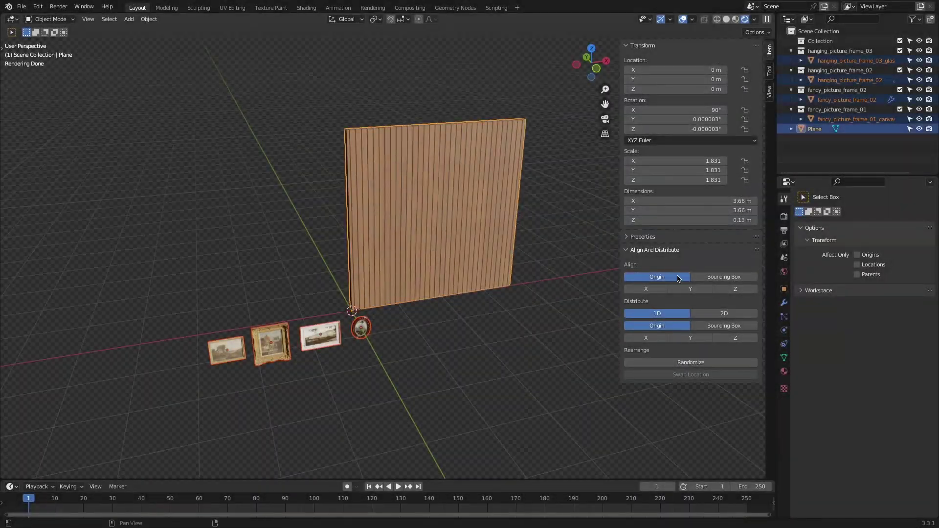
- Align the picture frames with the wooden wall on Y, first by Bounding Box and again by Origin
{"action": "left_click", "coordinate": [710, 278]}
{"action": "left_click", "coordinate": [690, 302]}
{"action": "middle_click_drag", "start_coordinate": [362, 318], "coordinate": [387, 357]}
{"action": "scroll", "coordinate": [415, 322], "scroll_direction": "up", "scroll_amount": 2}
{"action": "left_click", "coordinate": [647, 279]}
{"action": "left_click", "coordinate": [690, 289]}
- Randomize the four picture frames on X and Z with seed 6, minimum 0.66 and maximum 3.34 in front view
{"action": "left_click_drag", "start_coordinate": [354, 403], "coordinate": [130, 348]}
{"action": "left_click", "coordinate": [691, 362]}
{"action": "key", "text": "KP_1"}
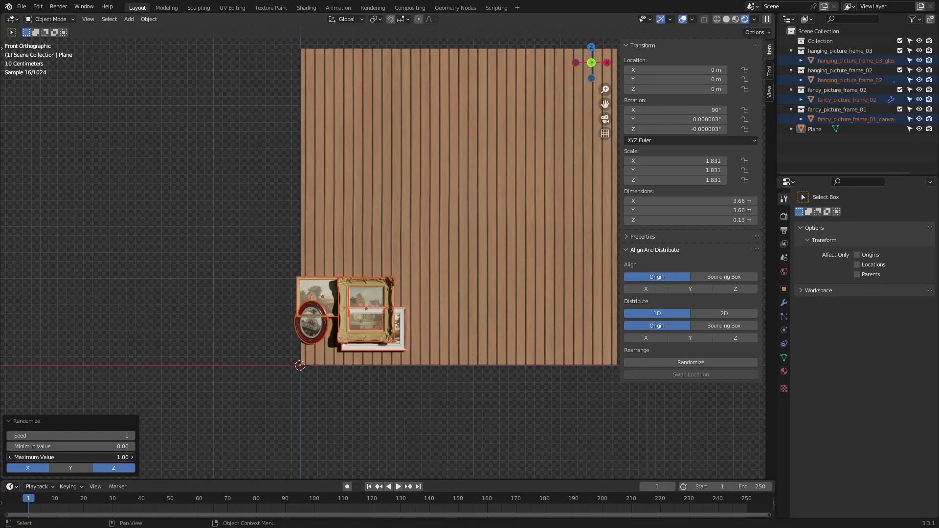
{"action": "left_click_drag", "start_coordinate": [72, 458], "coordinate": [123, 457]}
{"action": "scroll", "coordinate": [248, 289], "scroll_direction": "down", "scroll_amount": 2}
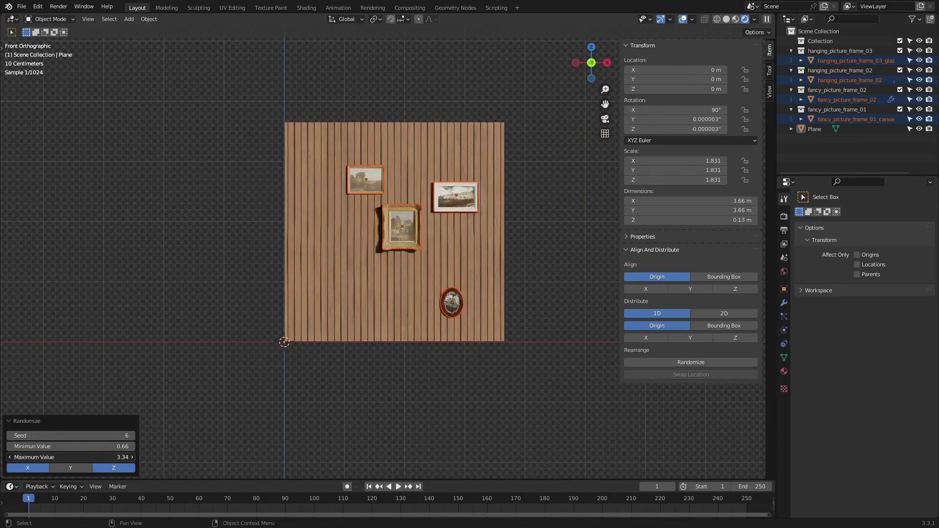
- Move the picture frames toward the wall's left side with Y locked and clear the selection
{"action": "middle_click_drag", "start_coordinate": [446, 257], "coordinate": [422, 295], "text": "shift"}
{"action": "key", "text": "g"}
{"action": "key", "text": "shift+y"}
{"action": "left_click", "coordinate": [373, 301]}
{"action": "left_click", "coordinate": [518, 272]}
{"action": "scroll", "coordinate": [519, 272], "scroll_direction": "up", "scroll_amount": 1}
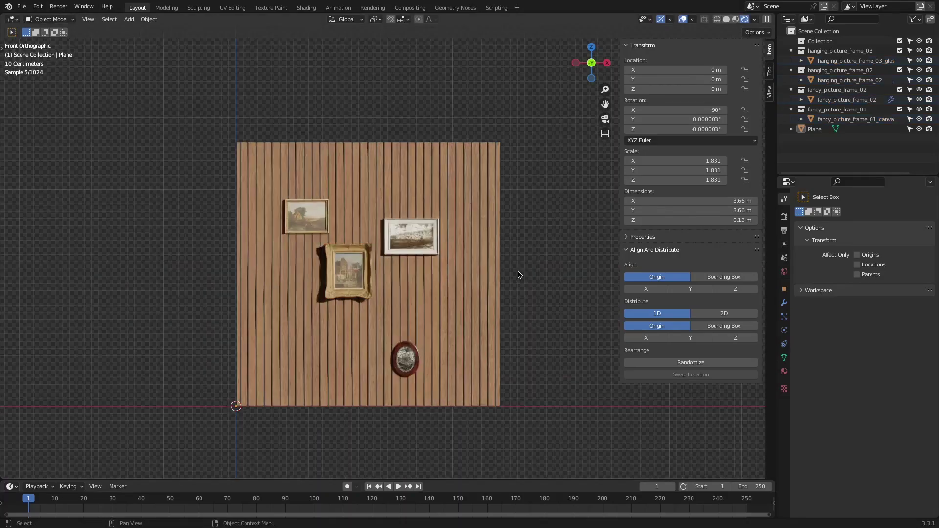
{"action": "middle_click_drag", "start_coordinate": [519, 275], "coordinate": [409, 275]}
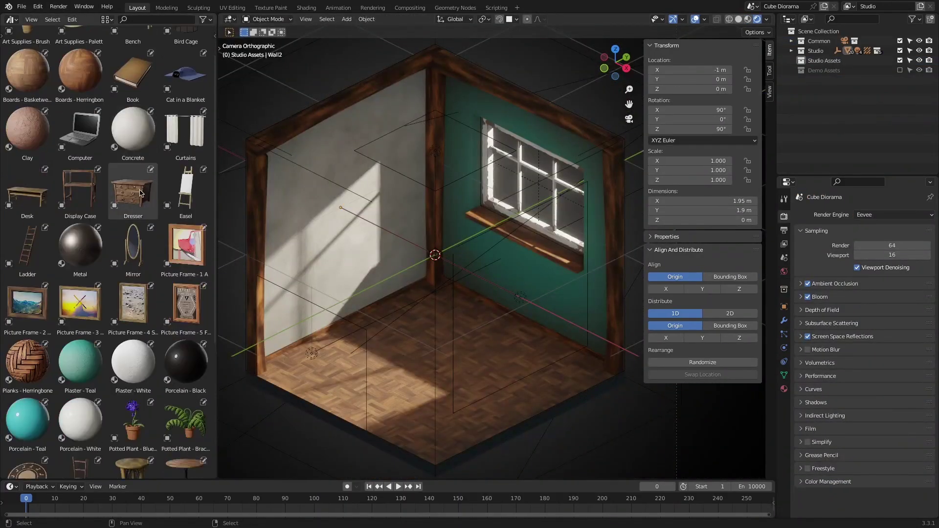
- Place the Dresser asset under the window, the Table by the white wall and the Computer on the dresser
{"action": "left_click_drag", "start_coordinate": [140, 192], "coordinate": [497, 313]}
{"action": "scroll", "coordinate": [107, 245], "scroll_direction": "down", "scroll_amount": 5}
{"action": "left_click_drag", "start_coordinate": [186, 326], "coordinate": [323, 365]}
{"action": "scroll", "coordinate": [80, 171], "scroll_direction": "up", "scroll_amount": 5}
{"action": "left_click_drag", "start_coordinate": [80, 171], "coordinate": [517, 303]}
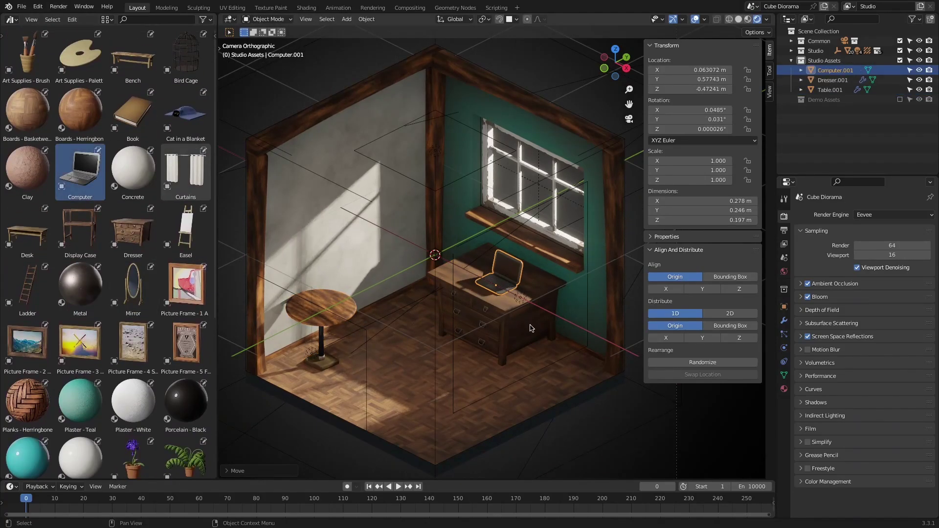
- Align the computer on Z using the Bounding Box reference with the L To R side
{"action": "left_click", "coordinate": [730, 277]}
{"action": "left_click", "coordinate": [737, 302]}
{"action": "left_click", "coordinate": [746, 290]}
{"action": "left_click", "coordinate": [739, 301]}
- Move the computer onto the round table with Z locked and rotate it to about 88.3° around Z
{"action": "left_click", "coordinate": [510, 278]}
{"action": "key", "text": "g"}
{"action": "key", "text": "shift+z"}
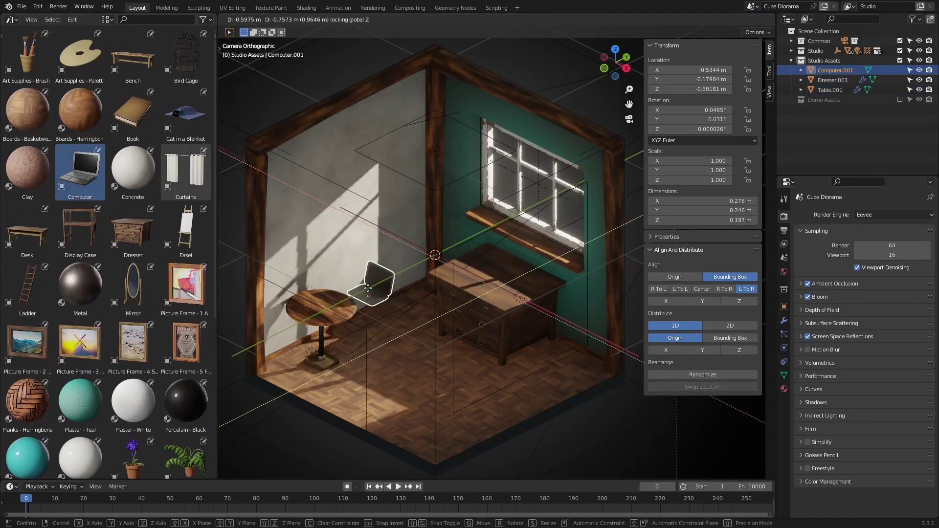
{"action": "left_click", "coordinate": [350, 303]}
{"action": "key", "text": "r"}
{"action": "key", "text": "z"}
{"action": "left_click", "coordinate": [318, 244]}
- Add the bluebell potted plant, align it on Z and move it onto the left end of the window sill
{"action": "scroll", "coordinate": [107, 244], "scroll_direction": "down", "scroll_amount": 5}
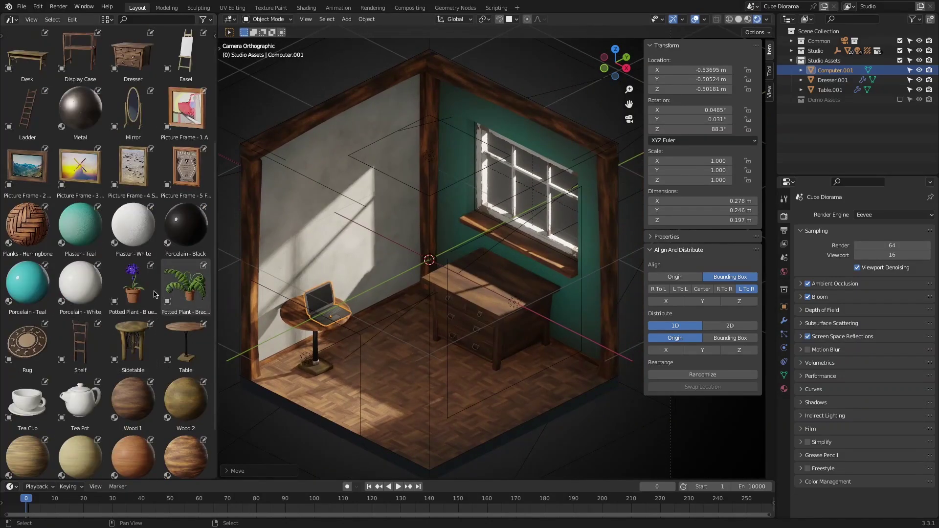
{"action": "left_click_drag", "start_coordinate": [133, 289], "coordinate": [451, 264]}
{"action": "left_click", "coordinate": [748, 304]}
{"action": "left_click", "coordinate": [456, 253]}
{"action": "key", "text": "g"}
{"action": "key", "text": "shift+z"}
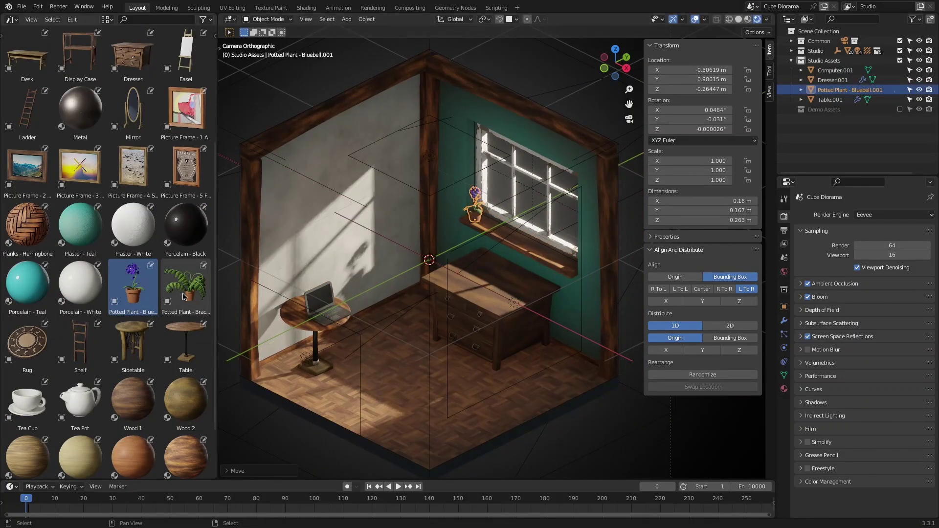
- Place the Rug asset on the floor and shift it toward the room's center with Z locked
{"action": "left_click_drag", "start_coordinate": [184, 293], "coordinate": [558, 264]}
{"action": "key", "text": "Delete"}
{"action": "scroll", "coordinate": [134, 289], "scroll_direction": "down", "scroll_amount": 3}
{"action": "left_click_drag", "start_coordinate": [30, 272], "coordinate": [406, 386]}
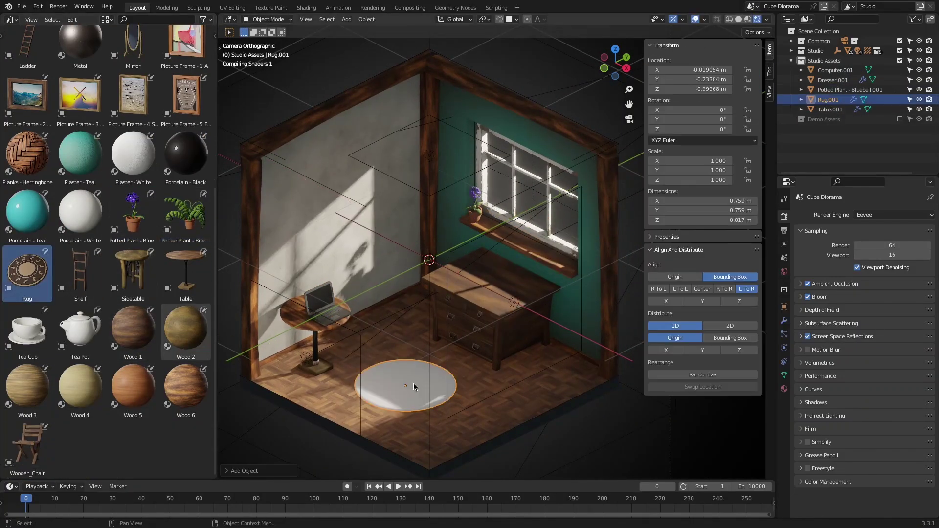
{"action": "key", "text": "g"}
{"action": "key", "text": "shift+z"}
{"action": "left_click", "coordinate": [444, 364]}
- Place Picture Frame assets 2, 3, 4 and 1 on the white wall
{"action": "scroll", "coordinate": [128, 220], "scroll_direction": "up", "scroll_amount": 6}
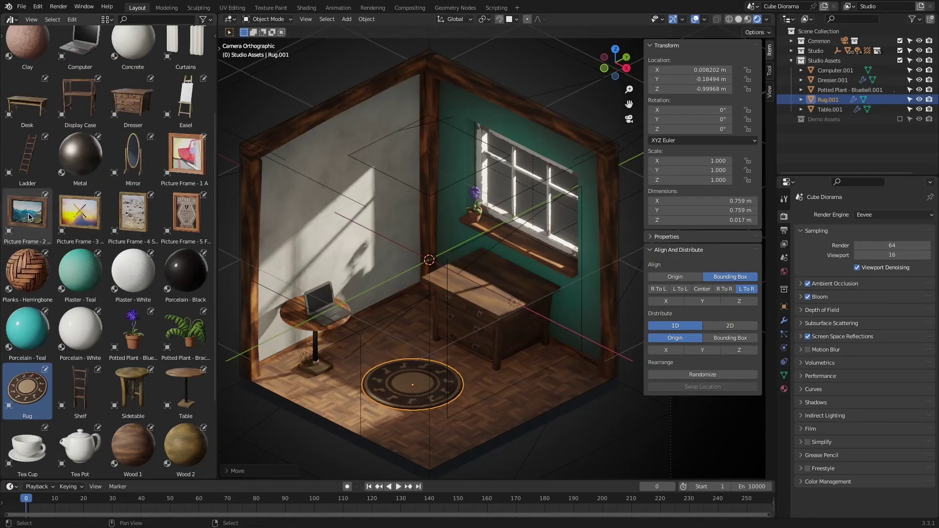
{"action": "left_click_drag", "start_coordinate": [27, 214], "coordinate": [294, 178]}
{"action": "left_click_drag", "start_coordinate": [80, 214], "coordinate": [346, 166]}
{"action": "left_click_drag", "start_coordinate": [133, 213], "coordinate": [303, 228]}
{"action": "left_click_drag", "start_coordinate": [186, 159], "coordinate": [362, 220]}
- Randomize the four picture frames on Y and Z with seed 3, minimum -0.66 and maximum 0.85, and nudge the shells picture
{"action": "left_click", "coordinate": [346, 166], "text": "shift"}
{"action": "left_click", "coordinate": [294, 178], "text": "shift"}
{"action": "left_click", "coordinate": [304, 228], "text": "shift"}
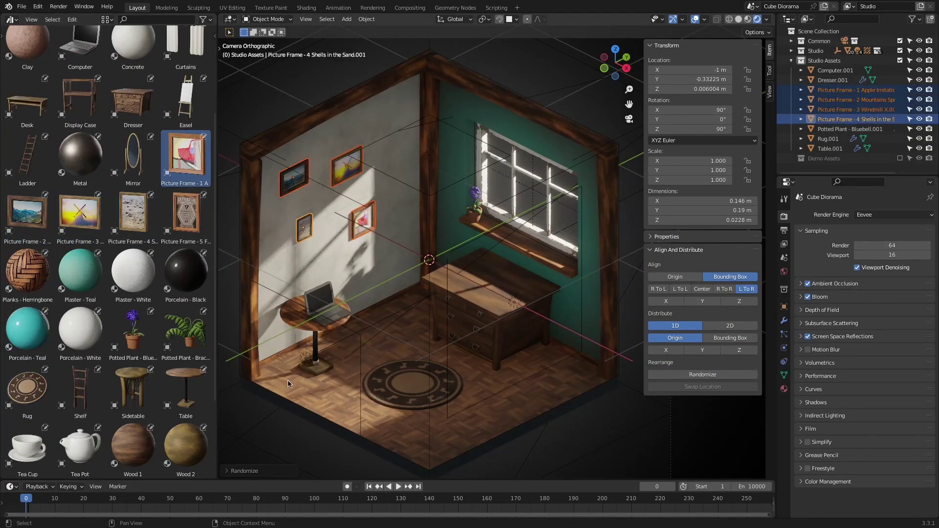
{"action": "left_click_drag", "start_coordinate": [289, 458], "coordinate": [257, 446]}
{"action": "left_click", "coordinate": [351, 436]}
{"action": "left_click", "coordinate": [350, 436]}
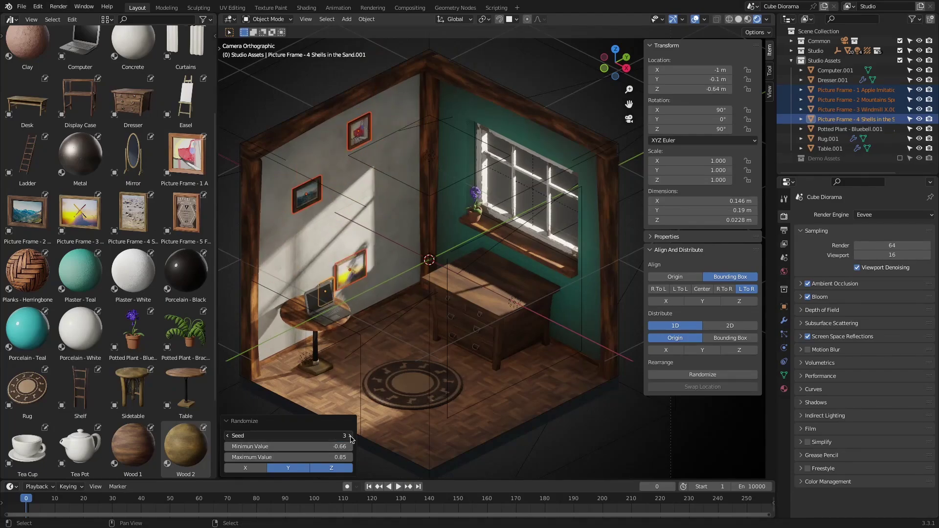
{"action": "left_click_drag", "start_coordinate": [340, 206], "coordinate": [332, 219]}
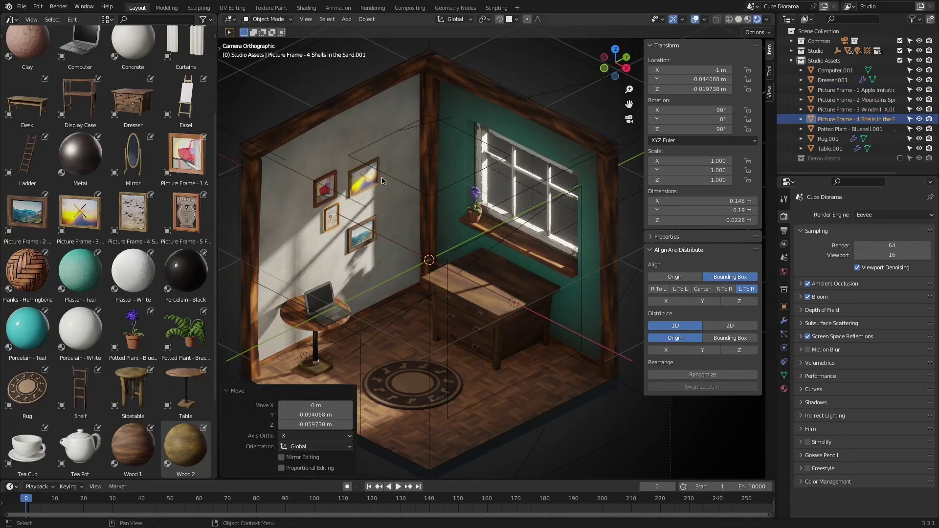
- Place a Book asset on the dresser and duplicate it upward along Z to build a stack
{"action": "scroll", "coordinate": [127, 254], "scroll_direction": "up", "scroll_amount": 5}
{"action": "left_click_drag", "start_coordinate": [134, 115], "coordinate": [473, 284]}
{"action": "scroll", "coordinate": [467, 271], "scroll_direction": "up", "scroll_amount": 2}
{"action": "key", "text": "shift+d"}
{"action": "key", "text": "z"}
{"action": "left_click", "coordinate": [454, 269]}
{"action": "key", "text": "f"}
{"action": "key", "text": "shift+d"}
{"action": "key", "text": "z"}
{"action": "left_click", "coordinate": [474, 206]}
- Select the stack of books and duplicate it along X
{"action": "middle_click_drag", "start_coordinate": [473, 206], "coordinate": [518, 159]}
{"action": "left_click_drag", "start_coordinate": [558, 327], "coordinate": [518, 159]}
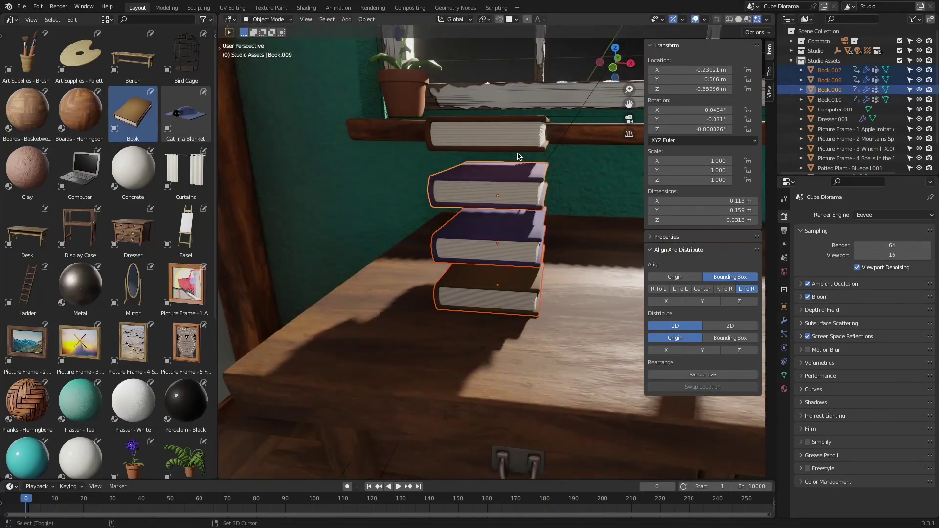
{"action": "key", "text": "shift+d"}
{"action": "key", "text": "x"}
- Select all books in both stacks and set the distribution to 2D
{"action": "left_click_drag", "start_coordinate": [575, 359], "coordinate": [372, 162]}
{"action": "middle_click_drag", "start_coordinate": [440, 221], "coordinate": [431, 237]}
{"action": "left_click", "coordinate": [738, 326]}
- Try to distribute the selected books as a 2D grid on Z
{"action": "left_click", "coordinate": [739, 387]}
{"action": "scroll", "coordinate": [478, 312], "scroll_direction": "down", "scroll_amount": 7}
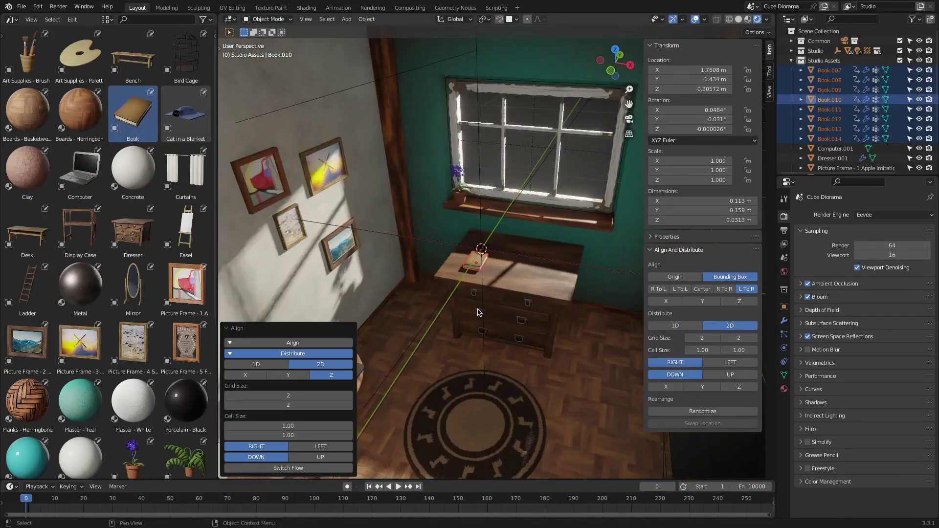
{"action": "key", "text": "KP_Divide"}
{"action": "key", "text": "ctrl+z"}
{"action": "key", "text": "KP_Divide"}
- Hide the dresser and select all eight books, making the lowest book of the left stack active
{"action": "left_click", "coordinate": [538, 330]}
{"action": "key", "text": "h"}
{"action": "left_click", "coordinate": [494, 262]}
{"action": "left_click_drag", "start_coordinate": [562, 322], "coordinate": [391, 186]}
{"action": "left_click", "coordinate": [445, 237], "text": "shift"}
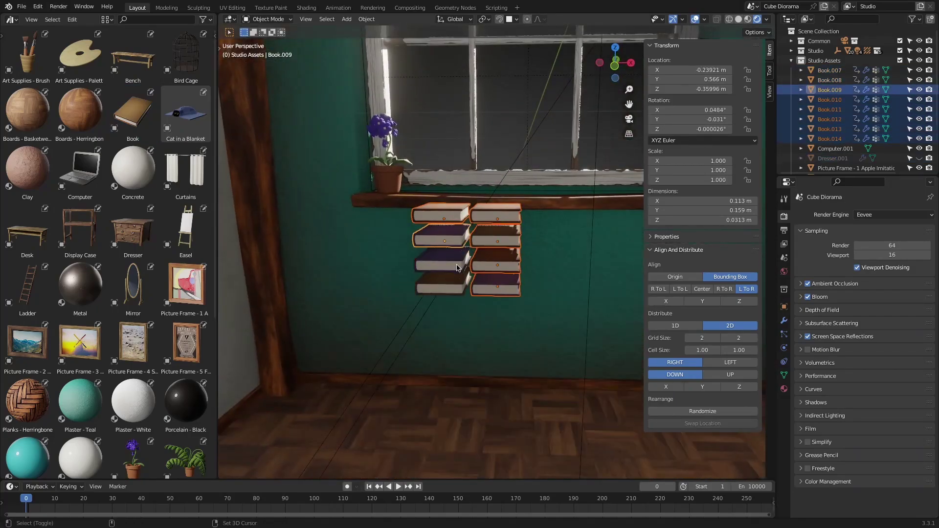
{"action": "left_click", "coordinate": [444, 281], "text": "shift"}
- Distribute the eight books in 2D on Z with a 2 by 2 grid and a cell size of 0.02 by 0.00
{"action": "left_click", "coordinate": [740, 387]}
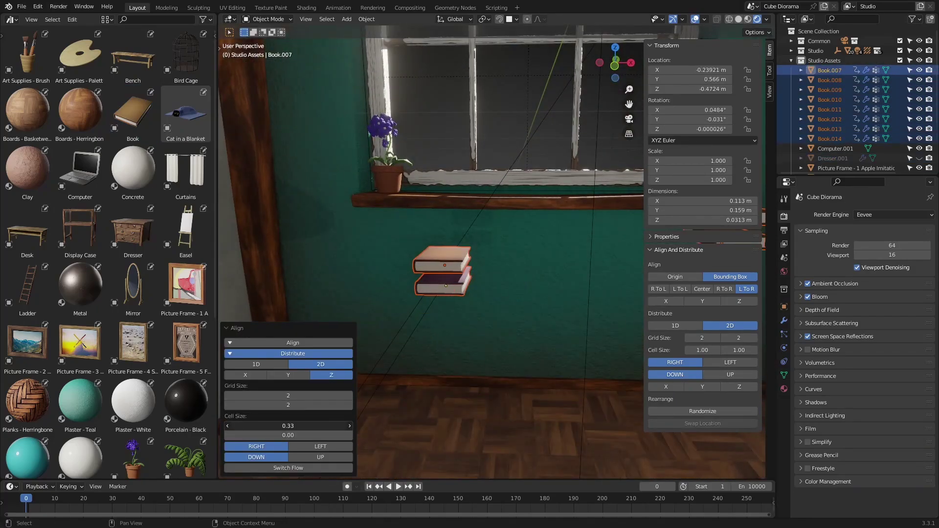
{"action": "middle_click_drag", "start_coordinate": [535, 289], "coordinate": [551, 313]}
{"action": "left_click", "coordinate": [350, 396]}
{"action": "middle_click_drag", "start_coordinate": [489, 294], "coordinate": [491, 303]}
{"action": "left_click_drag", "start_coordinate": [299, 426], "coordinate": [289, 426]}
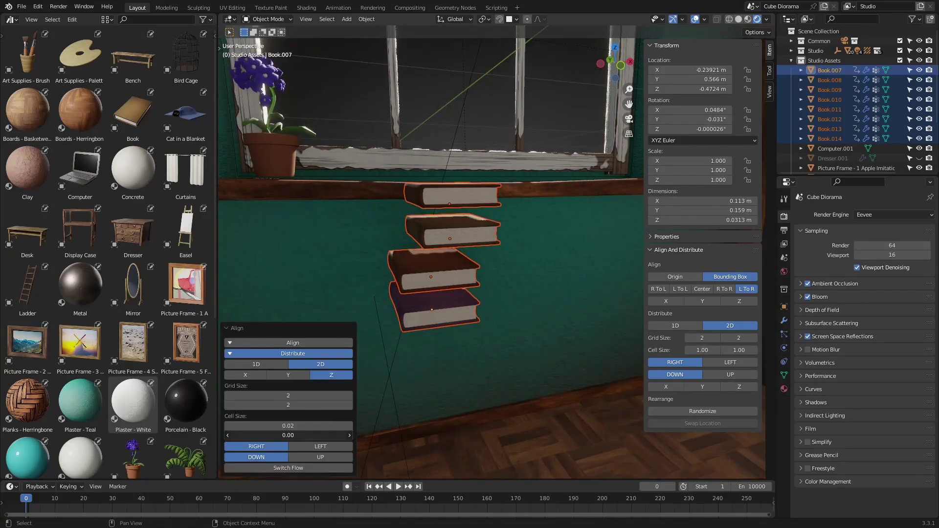
- Set the book distribution to the Y axis with a 13 by 3 grid and a cell size of 0.11 by -0.02
{"action": "left_click", "coordinate": [350, 396]}
{"action": "left_click", "coordinate": [350, 395]}
{"action": "middle_click_drag", "start_coordinate": [386, 391], "coordinate": [371, 379]}
{"action": "left_click_drag", "start_coordinate": [291, 426], "coordinate": [286, 426]}
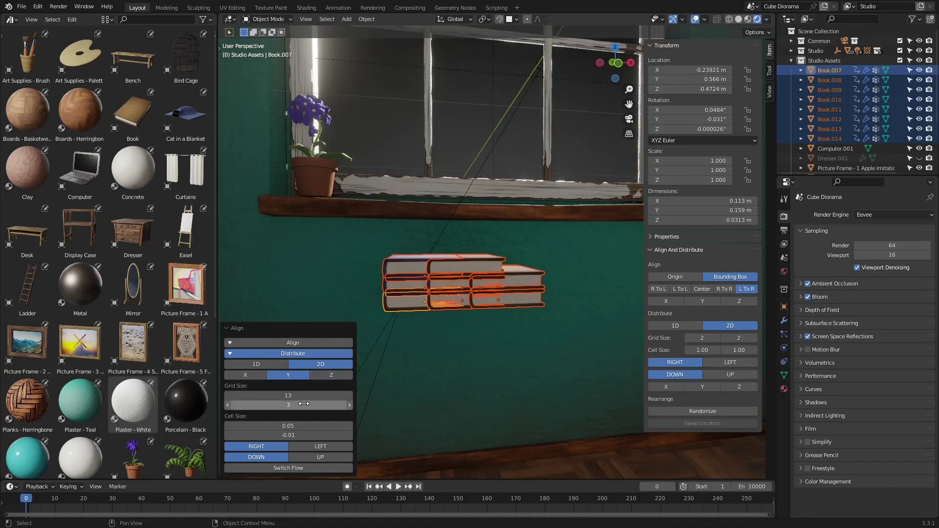
{"action": "left_click_drag", "start_coordinate": [293, 435], "coordinate": [287, 435]}
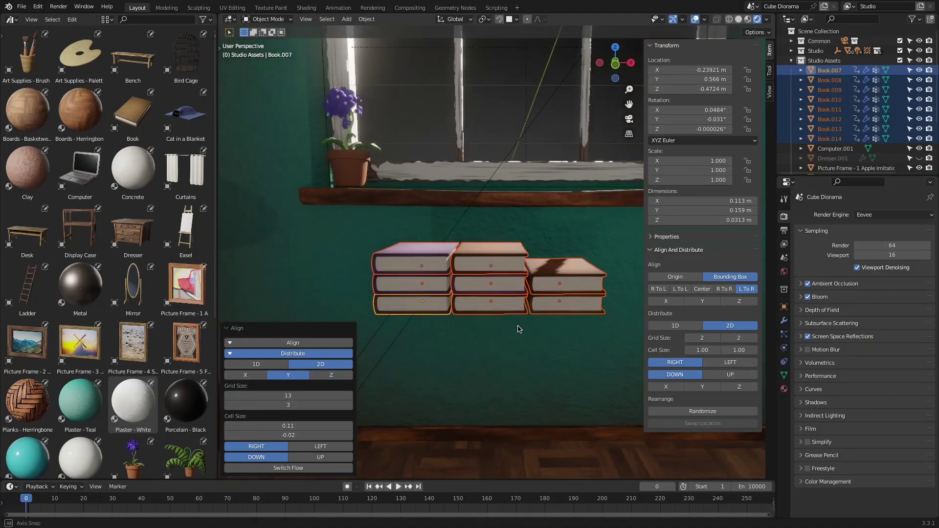
{"action": "middle_click_drag", "start_coordinate": [520, 329], "coordinate": [493, 342]}
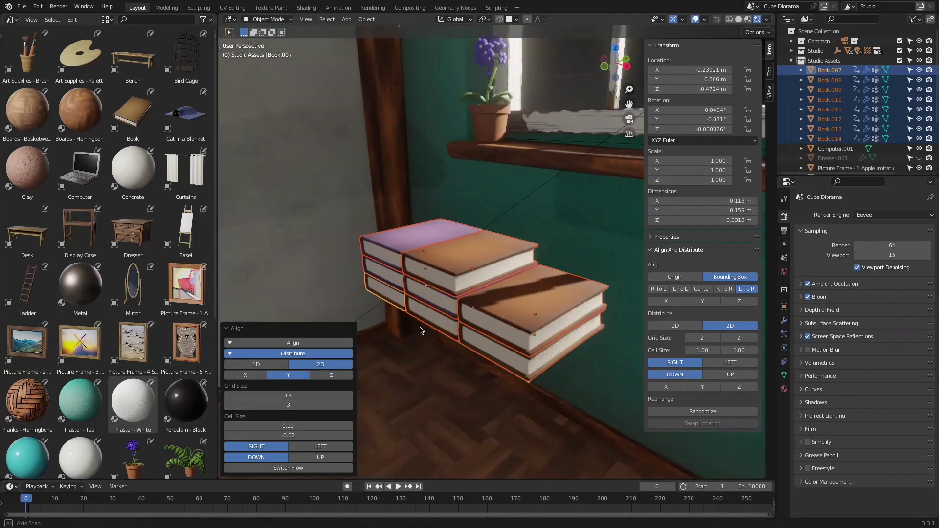